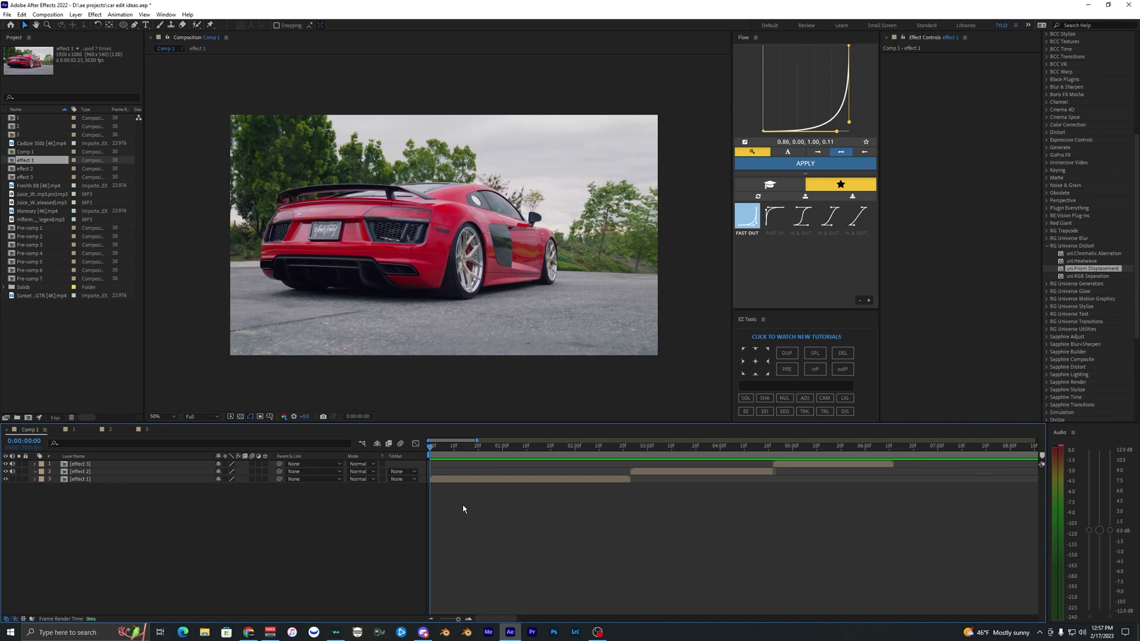
Select the effect 1 layer, open it with the Roto Brush, and paint strokes over the red car to isolate it
{"action": "left_click", "coordinate": [434, 490]}
{"action": "mouse_move", "coordinate": [431, 447]}
{"action": "left_mouse_down"}
{"action": "mouse_move", "coordinate": [365, 450]}
{"action": "mouse_move", "coordinate": [444, 452]}
{"action": "mouse_move", "coordinate": [429, 452]}
{"action": "left_mouse_up"}
{"action": "left_click", "coordinate": [459, 489]}
{"action": "left_click", "coordinate": [452, 478]}
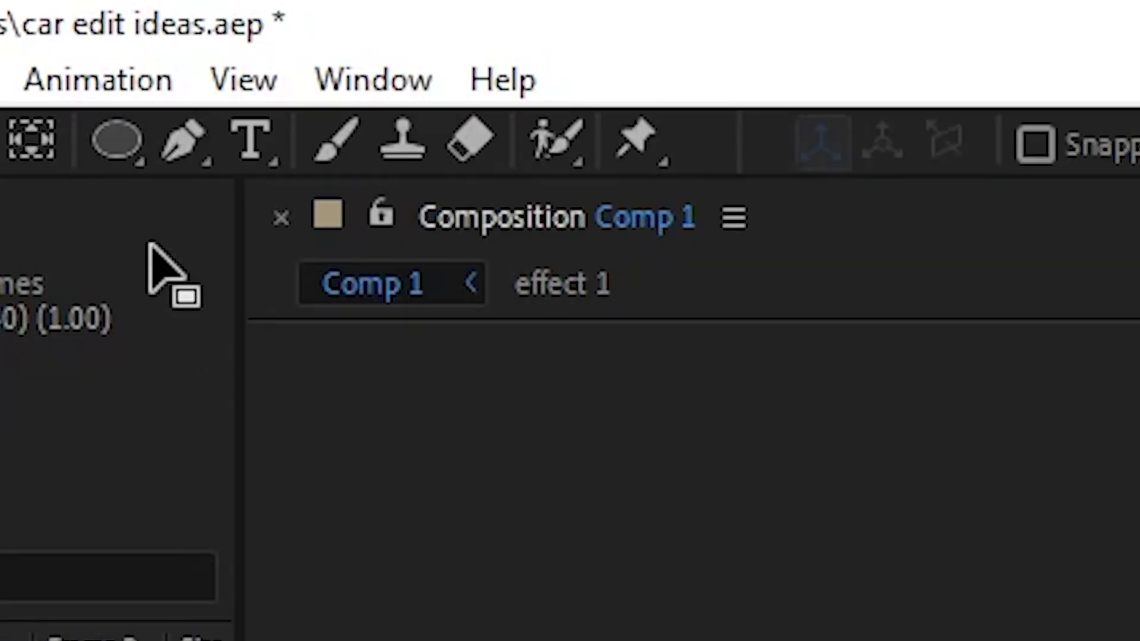
{"action": "left_click", "coordinate": [554, 142]}
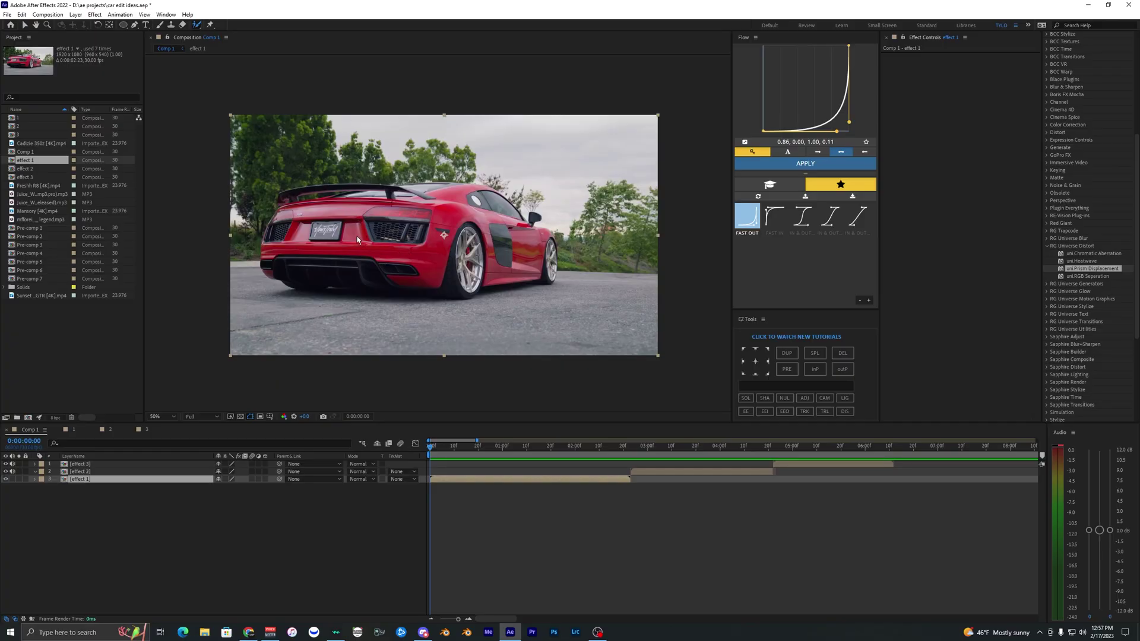
{"action": "double_click", "coordinate": [357, 239]}
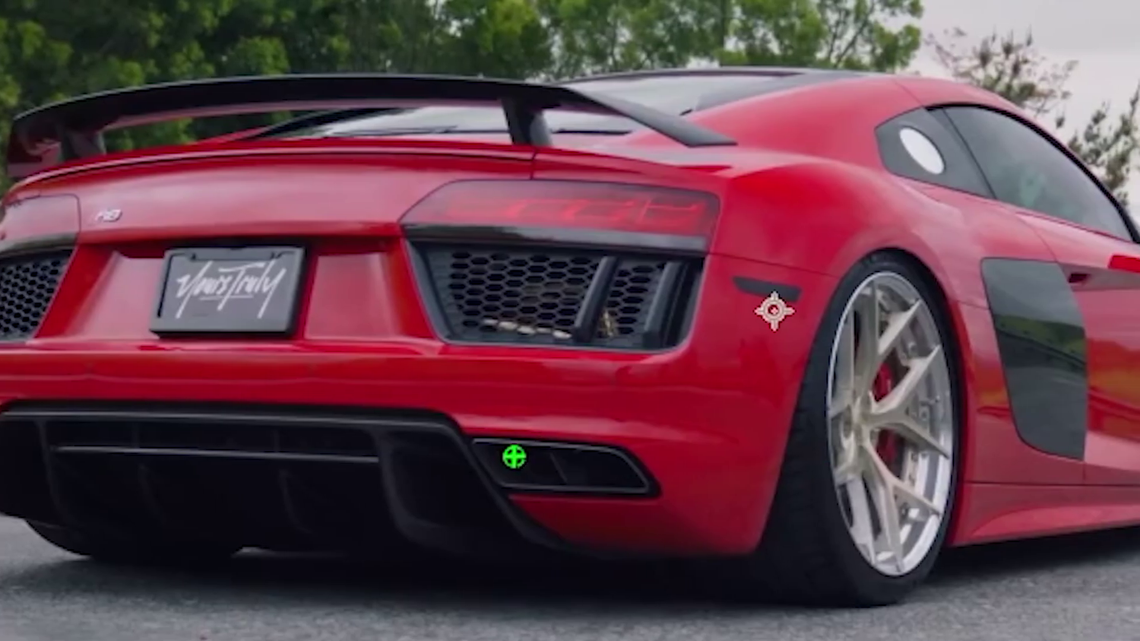
{"action": "left_click_drag", "start_coordinate": [403, 252], "coordinate": [516, 261]}
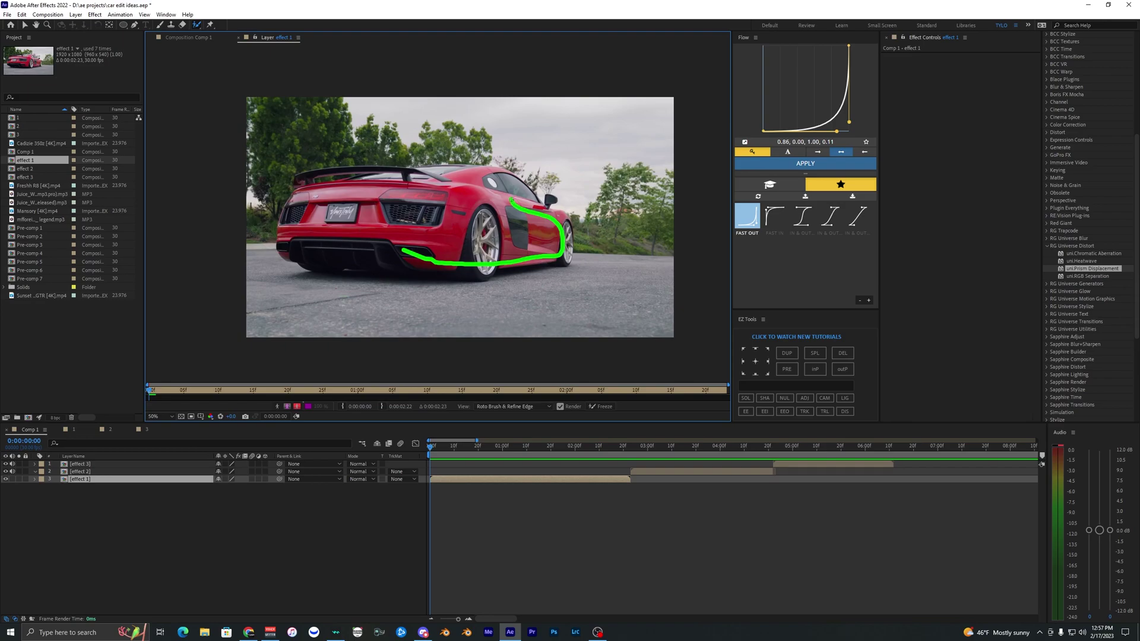
{"action": "left_click_drag", "start_coordinate": [385, 195], "coordinate": [401, 189]}
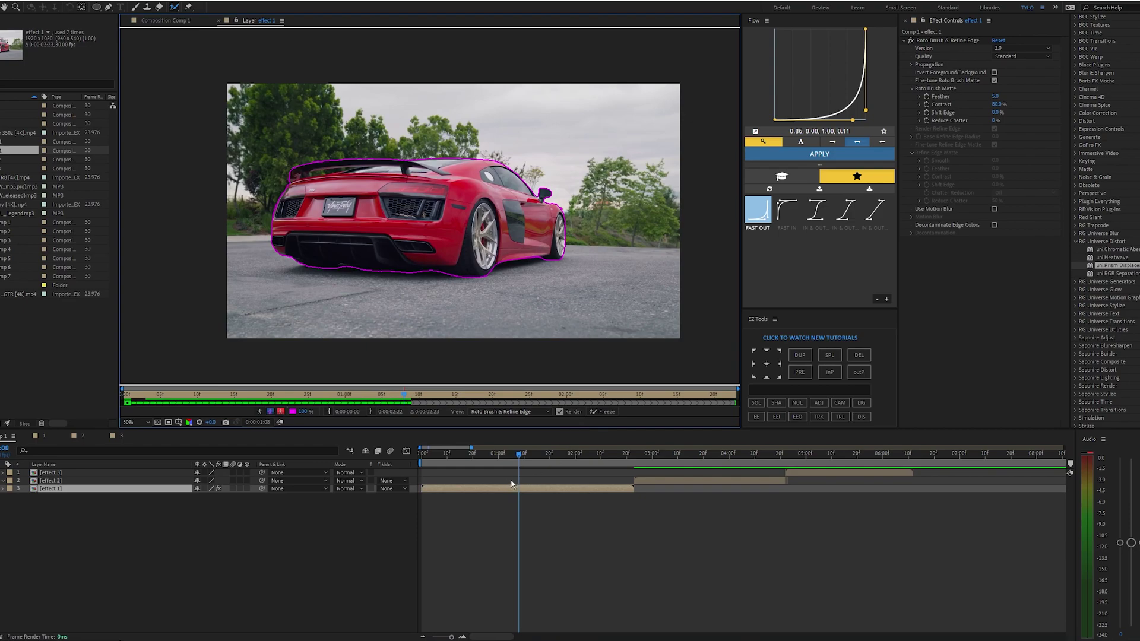
Propagate the car matte through the effect 1 clip, freeze it, and return to the Comp 1 view with the Selection tool
{"action": "left_click_drag", "start_coordinate": [521, 450], "coordinate": [545, 498]}
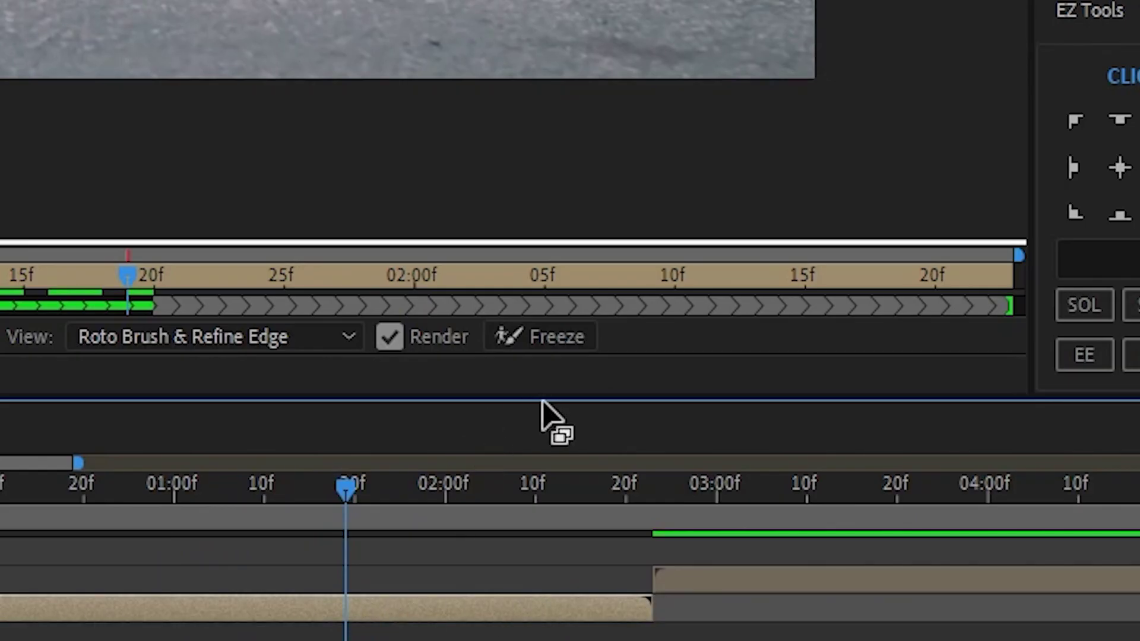
{"action": "left_click", "coordinate": [545, 337]}
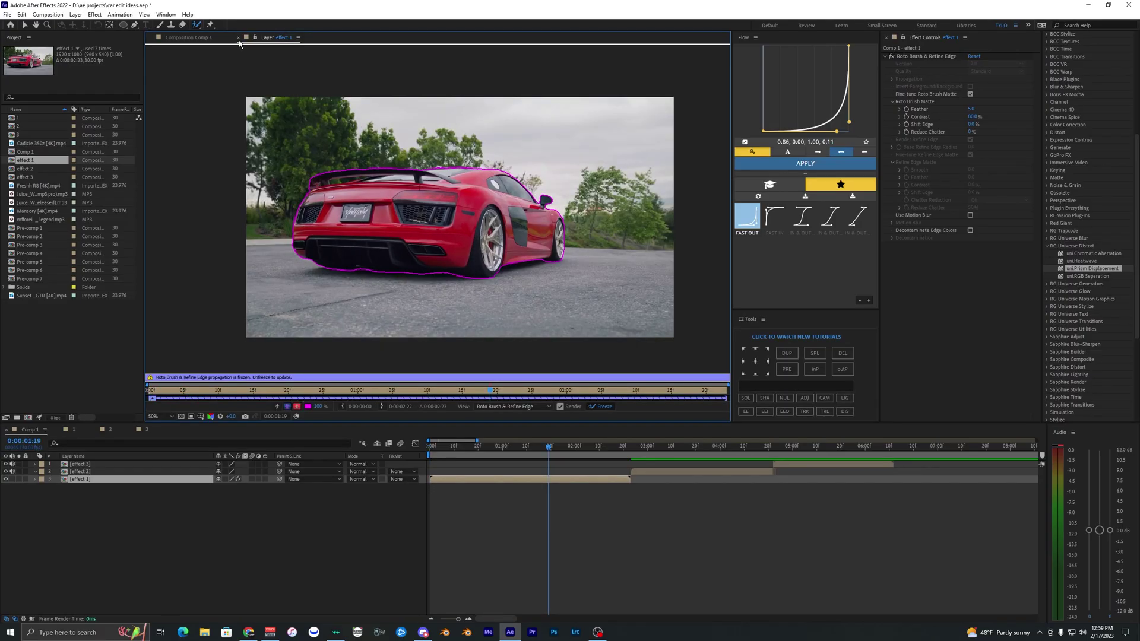
{"action": "left_click", "coordinate": [220, 38]}
{"action": "left_click", "coordinate": [24, 25]}
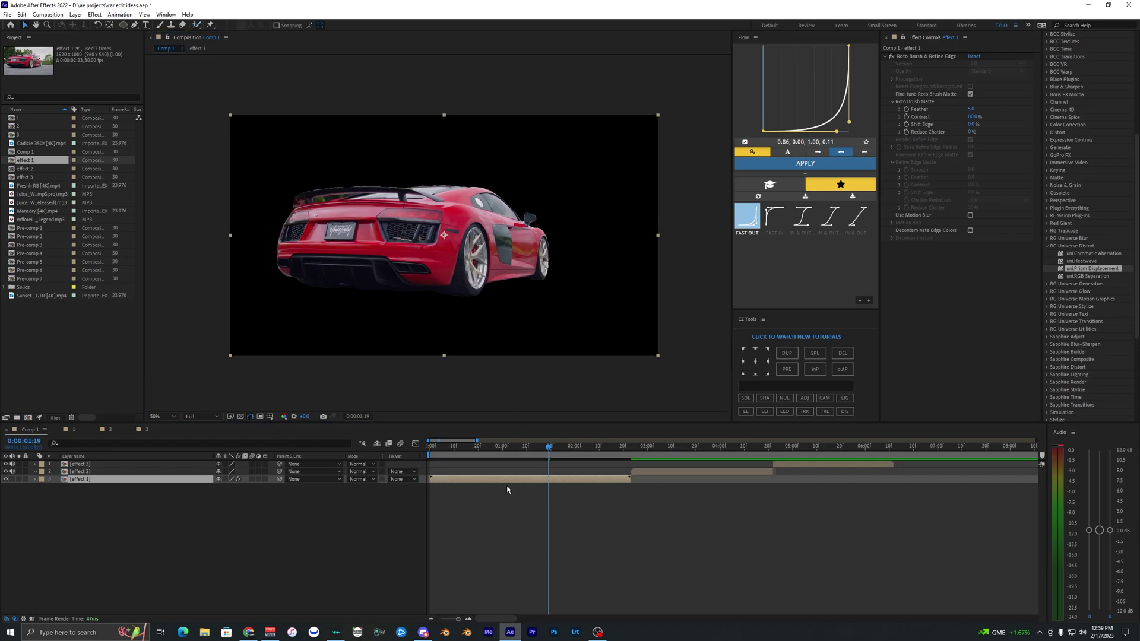
Place a clean effect 1 copy beneath the rotoscoped layer and select the rotoscoped layer at the start of the timeline
{"action": "left_click", "coordinate": [509, 491]}
{"action": "left_click_drag", "start_coordinate": [457, 447], "coordinate": [429, 447]}
{"action": "left_click", "coordinate": [447, 480]}
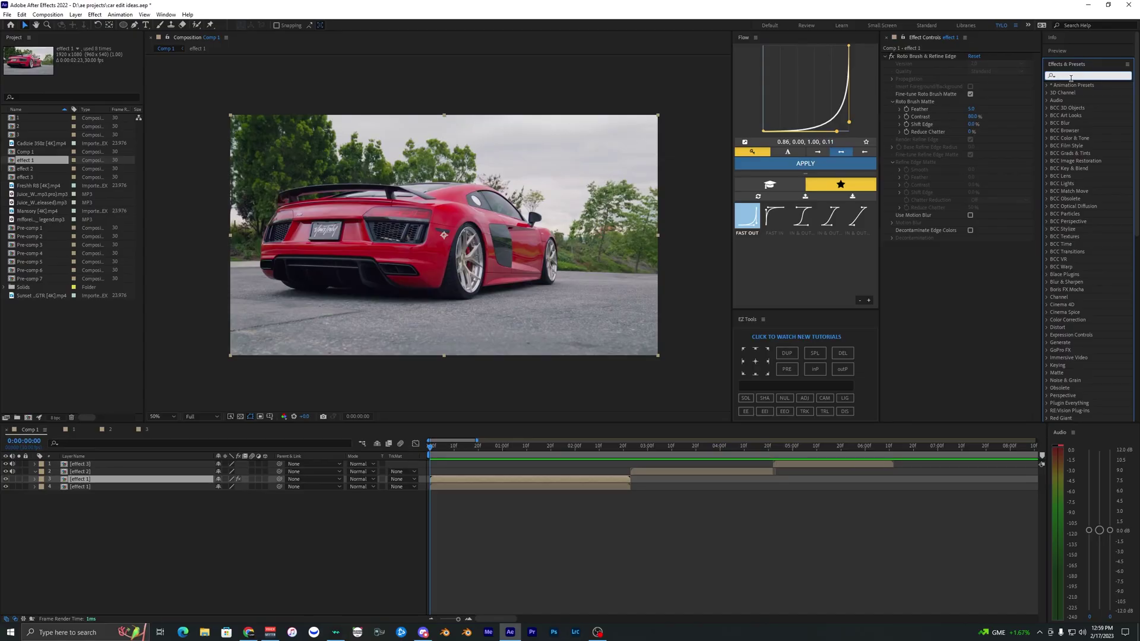
Apply the Find Edges effect to the rotoscoped car layer, invert it, and check the result along the timeline
{"action": "type", "text": "find edg"}
{"action": "left_click", "coordinate": [1089, 95]}
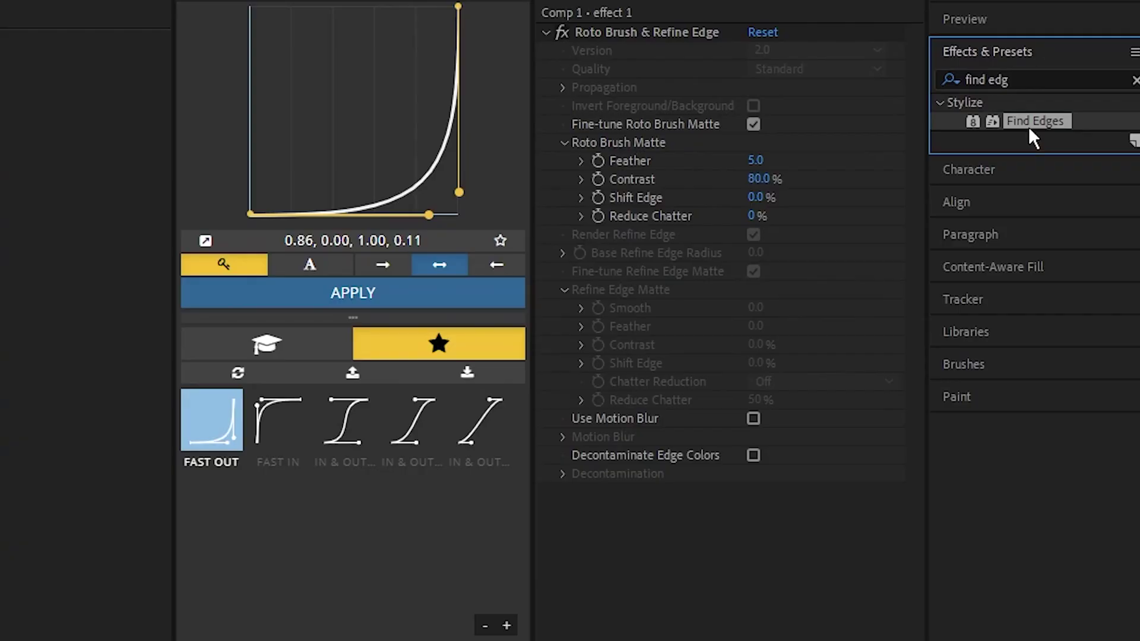
{"action": "left_click_drag", "start_coordinate": [1026, 120], "coordinate": [656, 605]}
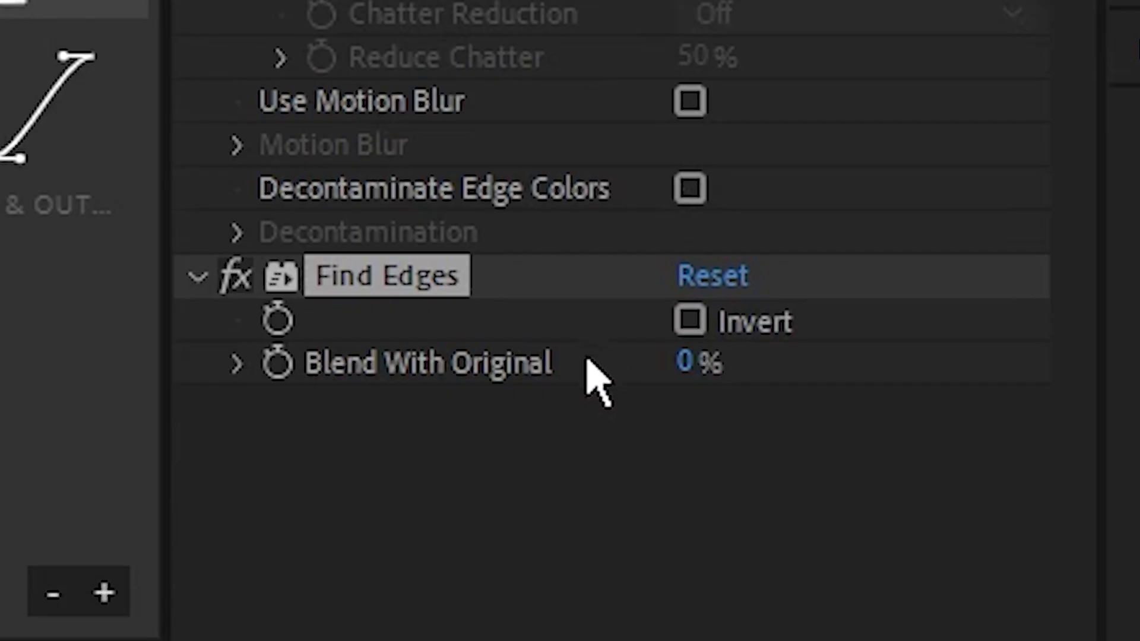
{"action": "left_click", "coordinate": [686, 322]}
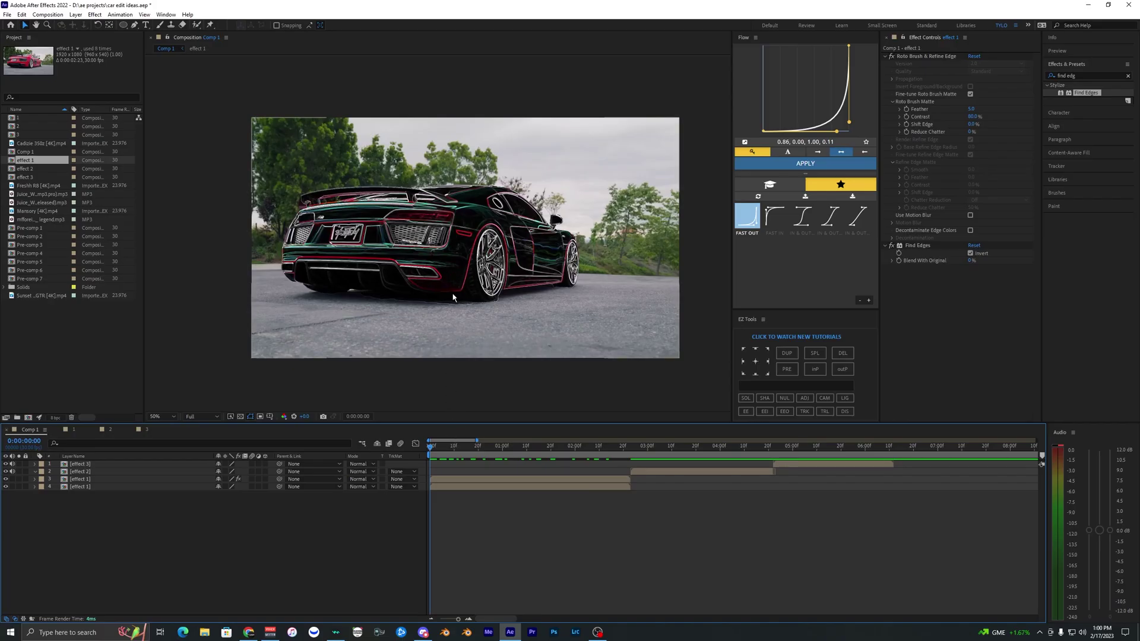
{"action": "left_click_drag", "start_coordinate": [436, 446], "coordinate": [485, 448]}
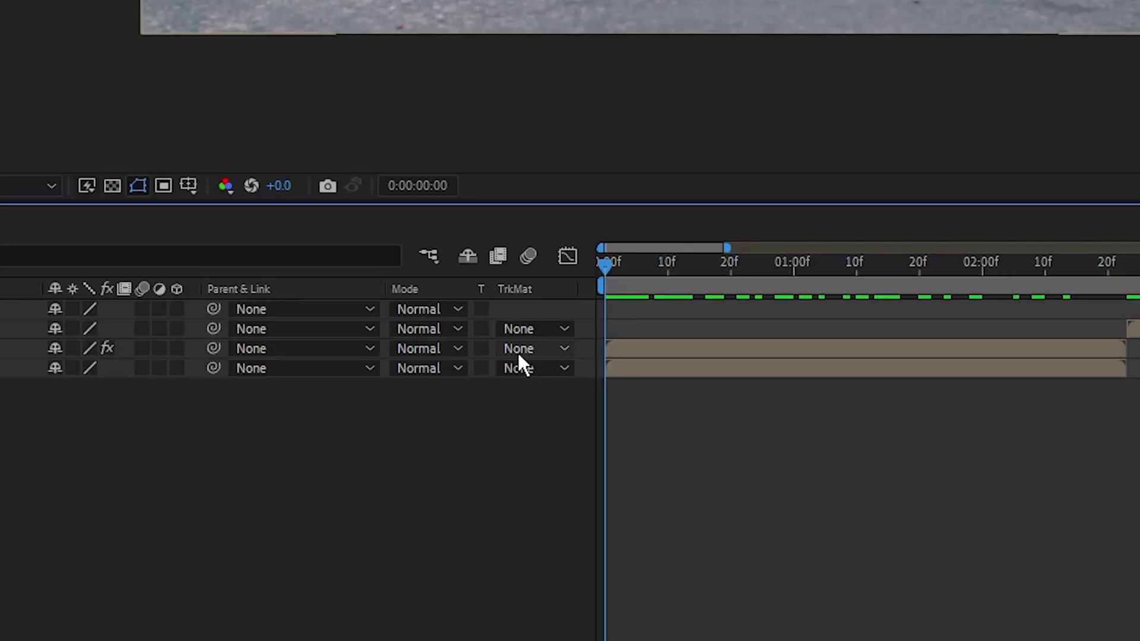
Try the Screen and Add blending modes on the outlined effect 1 layer
{"action": "left_click", "coordinate": [386, 480]}
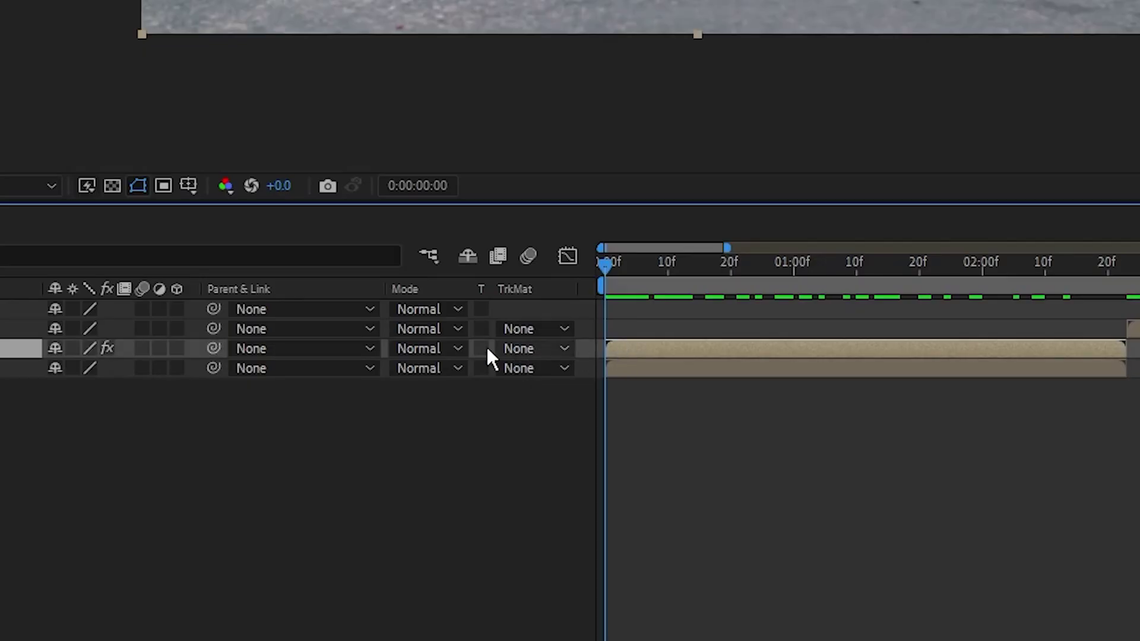
{"action": "left_click", "coordinate": [428, 352]}
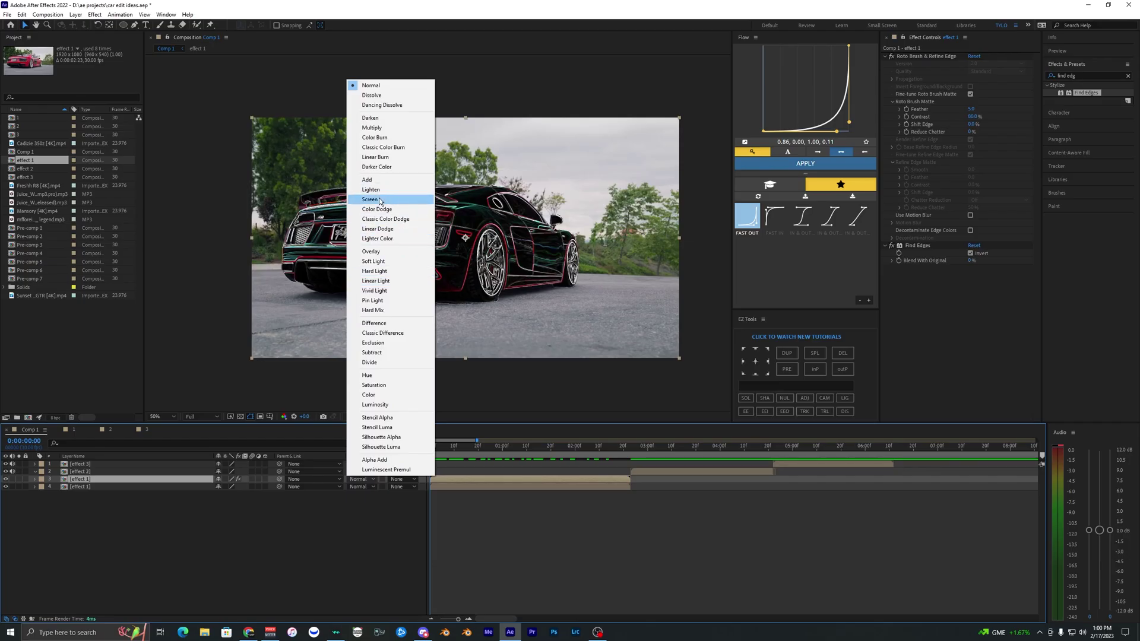
{"action": "left_click", "coordinate": [370, 199]}
{"action": "left_click", "coordinate": [359, 479]}
{"action": "left_click", "coordinate": [377, 185]}
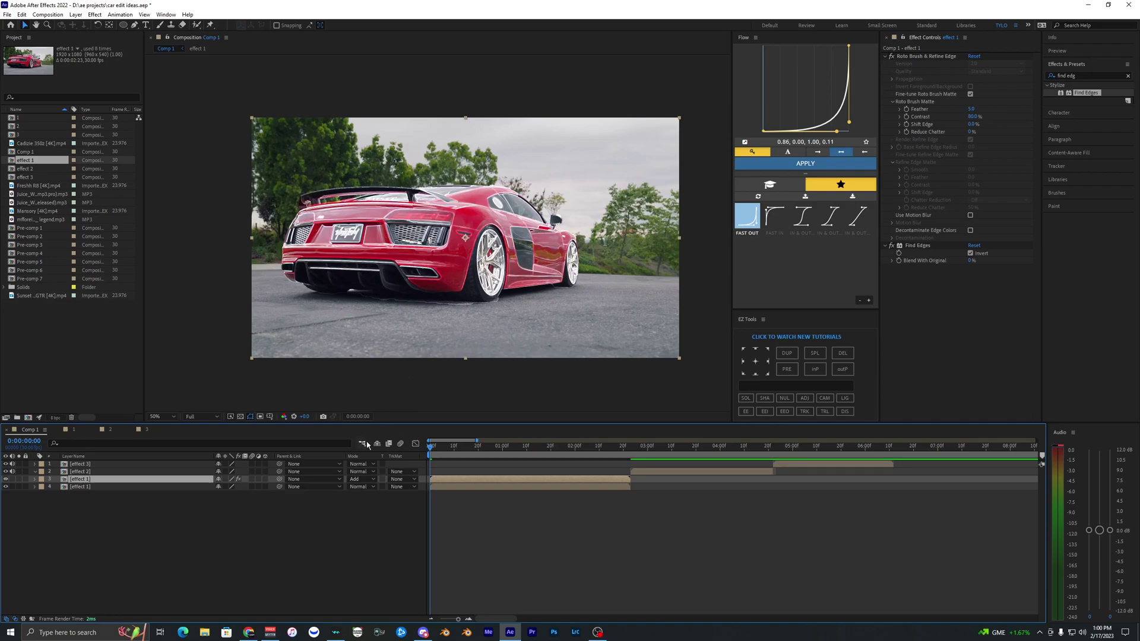
Try scaling the outlined layer to about 106%, preview it, and undo the scale and blending mode changes
{"action": "key", "text": "s"}
{"action": "left_click_drag", "start_coordinate": [226, 486], "coordinate": [230, 486]}
{"action": "key", "text": "space"}
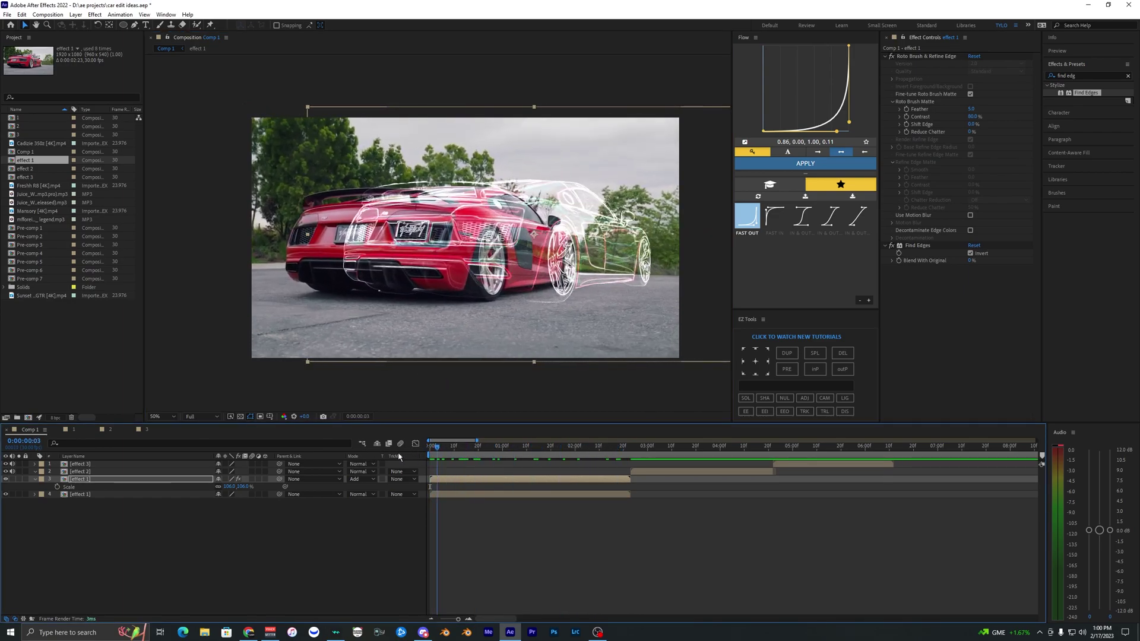
{"action": "key", "text": "space"}
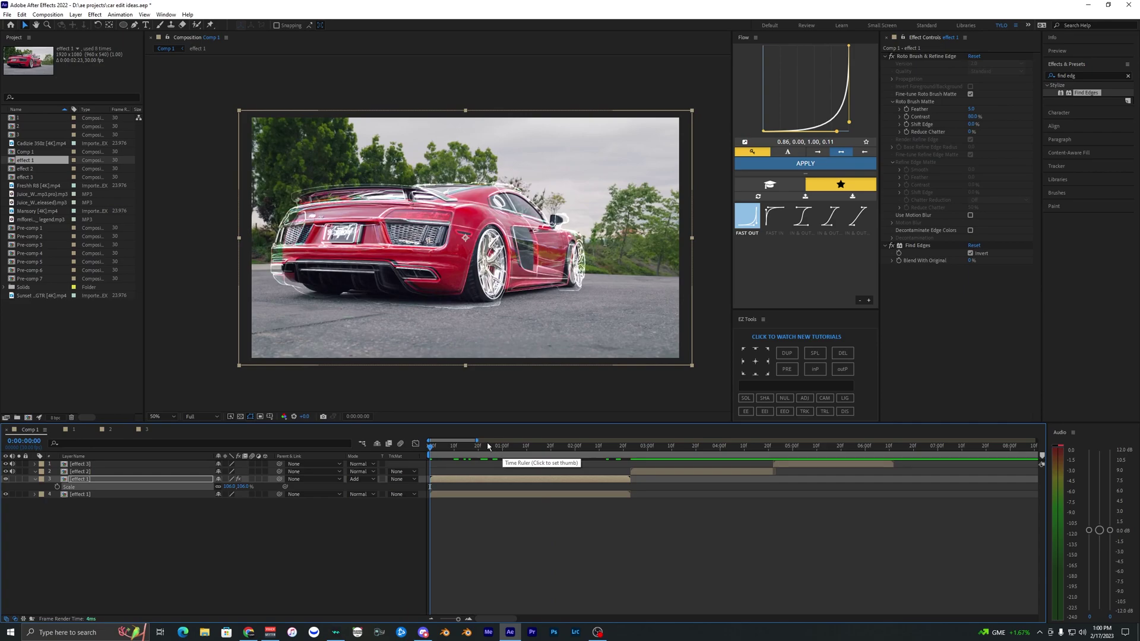
{"action": "key", "text": "ctrl+z"}
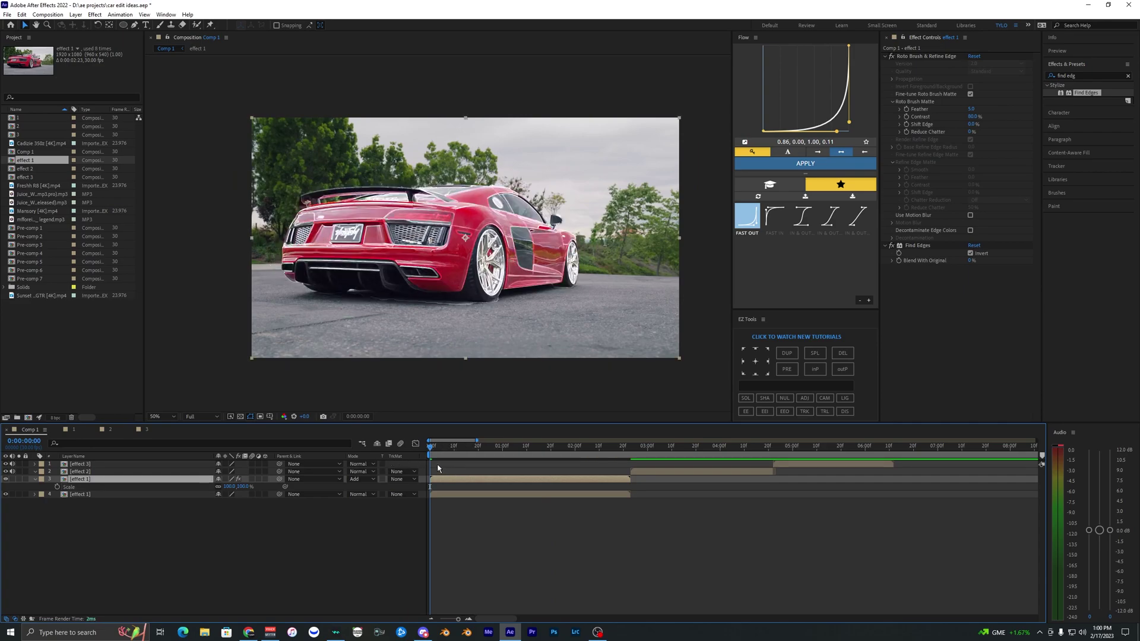
{"action": "key", "text": "ctrl+z"}
Preview the outlined car from the start of the timeline in Normal blending mode
{"action": "mouse_move", "coordinate": [431, 447]}
{"action": "left_mouse_down"}
{"action": "mouse_move", "coordinate": [475, 456]}
{"action": "mouse_move", "coordinate": [426, 460]}
{"action": "left_mouse_up"}
{"action": "left_click", "coordinate": [362, 480]}
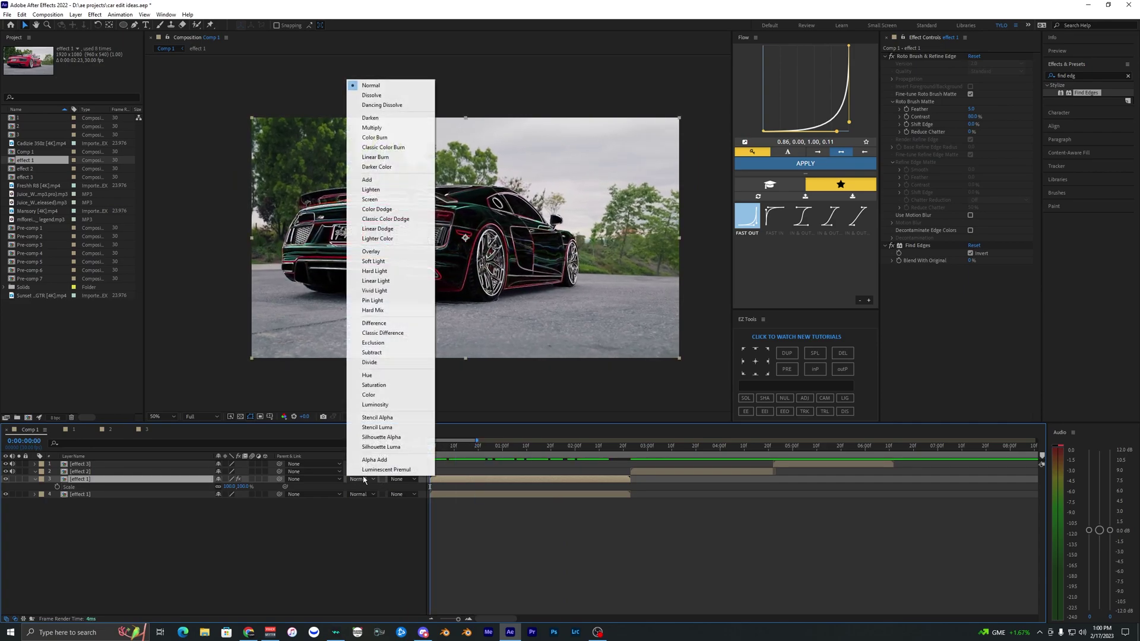
{"action": "left_click", "coordinate": [451, 313]}
{"action": "key", "text": "space"}
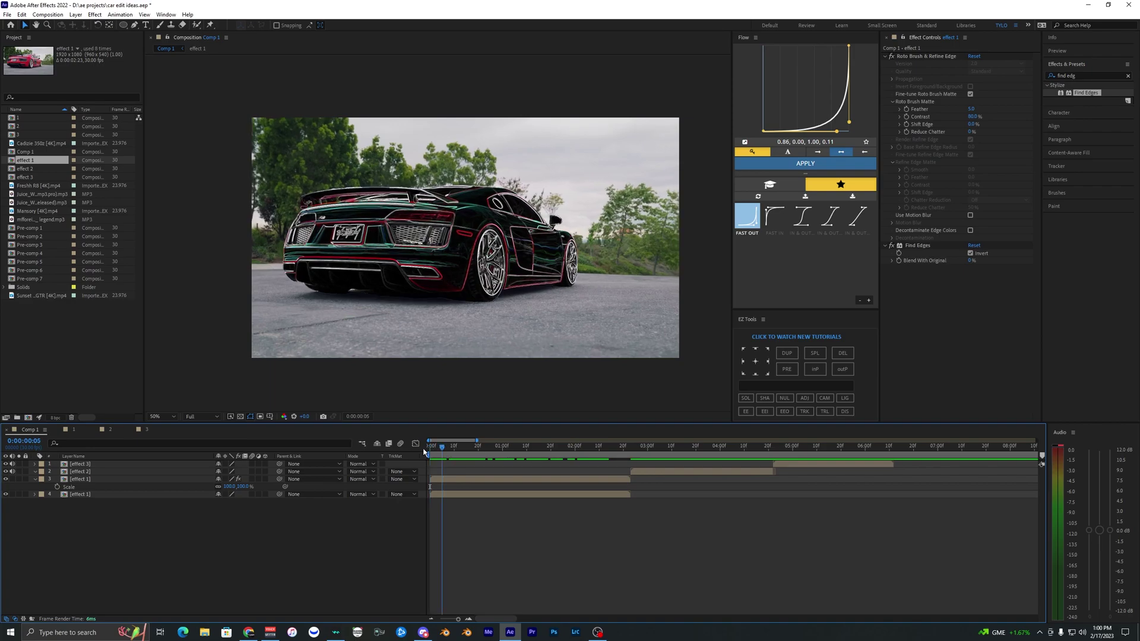
Find the Stylize Glow effect and apply it to the outlined effect 1 layer after Find Edges
{"action": "left_click", "coordinate": [475, 481]}
{"action": "double_click", "coordinate": [1090, 76]}
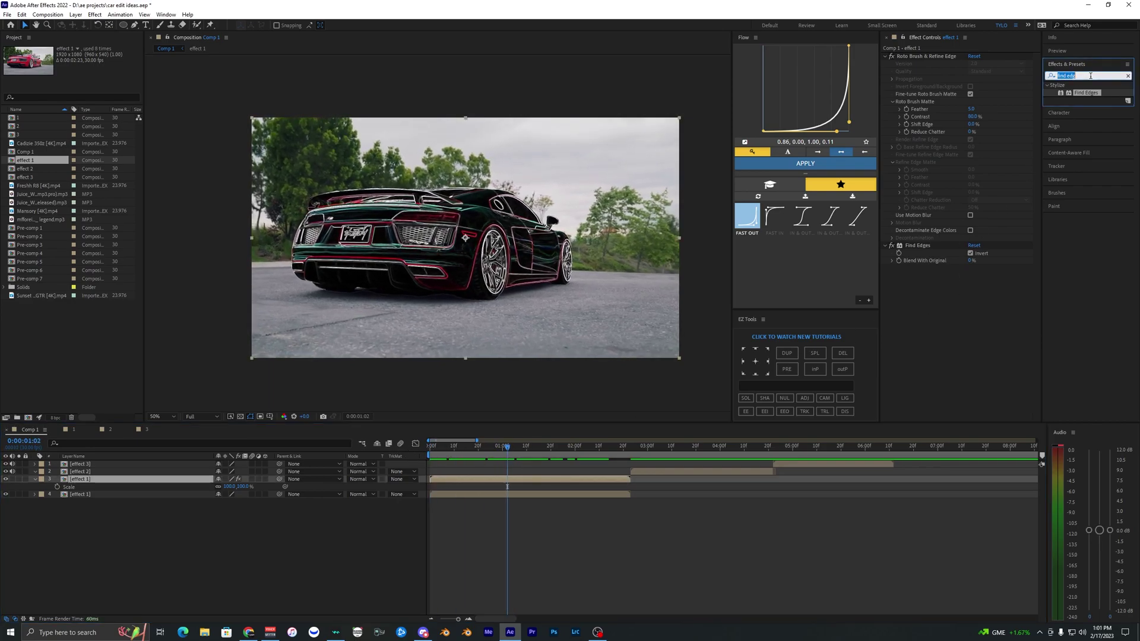
{"action": "type", "text": "glow"}
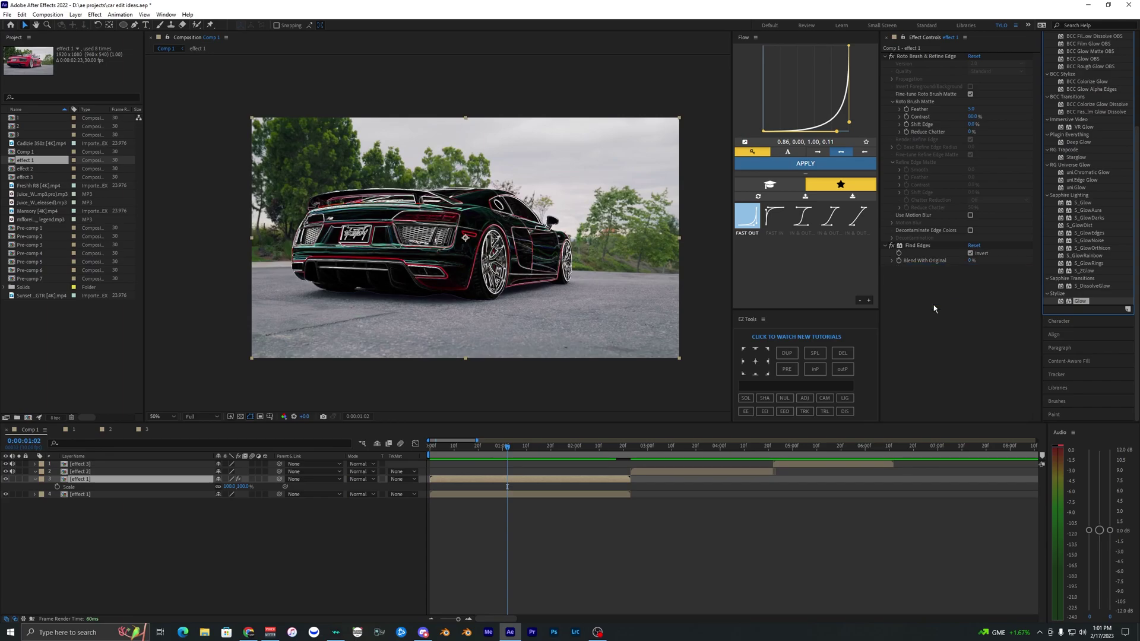
{"action": "left_click_drag", "start_coordinate": [934, 309], "coordinate": [930, 333]}
Set the Glow effect's threshold to 20% and its radius to 90
{"action": "left_click", "coordinate": [972, 284]}
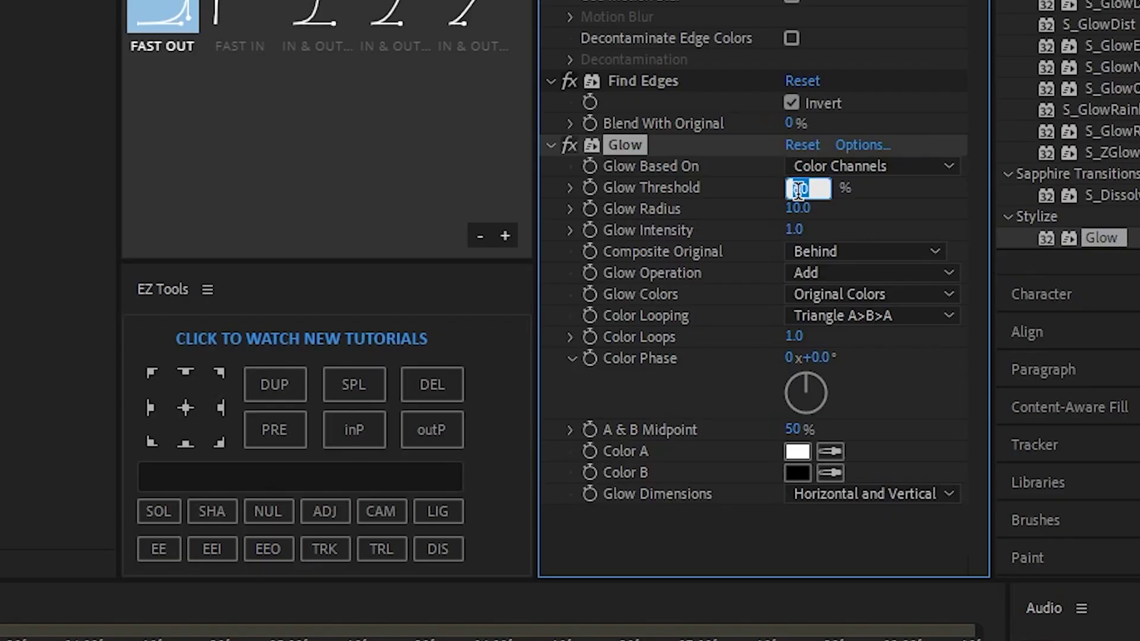
{"action": "left_click", "coordinate": [796, 208]}
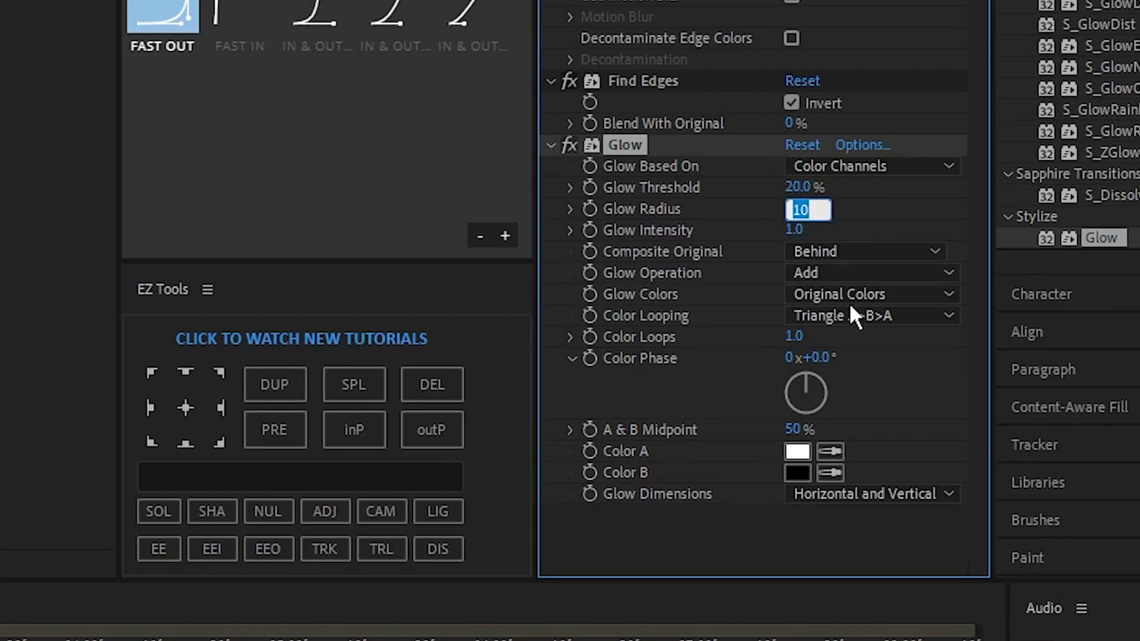
{"action": "type", "text": "90"}
{"action": "key", "text": "Return"}
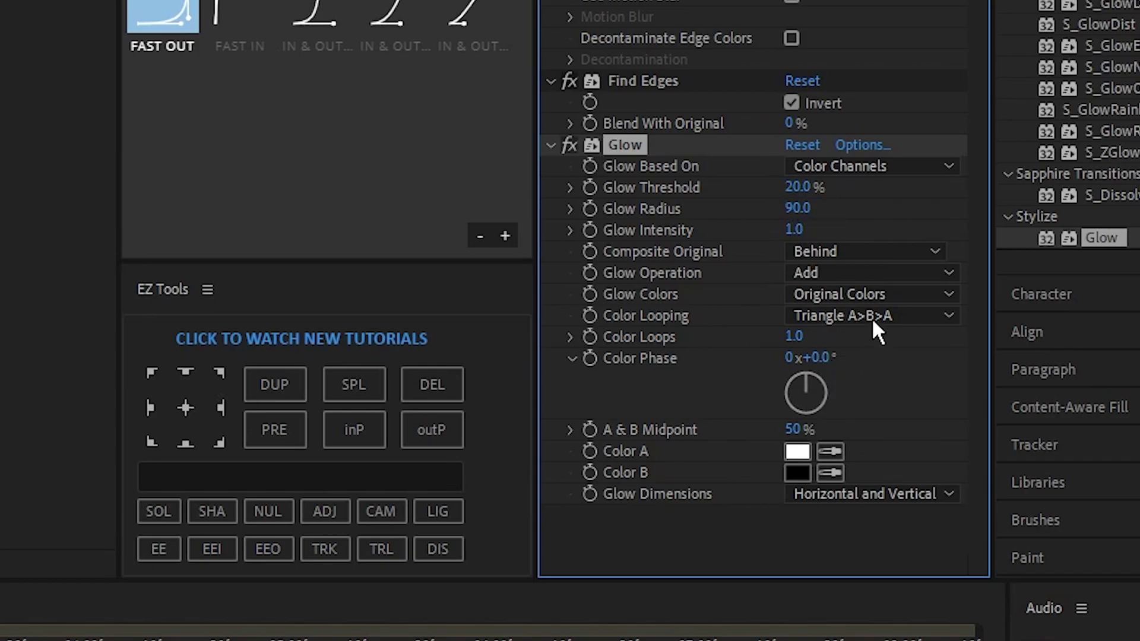
Switch Glow Colors to A & B Colors and set Color A to bright blue 00A2FF
{"action": "left_click", "coordinate": [828, 297]}
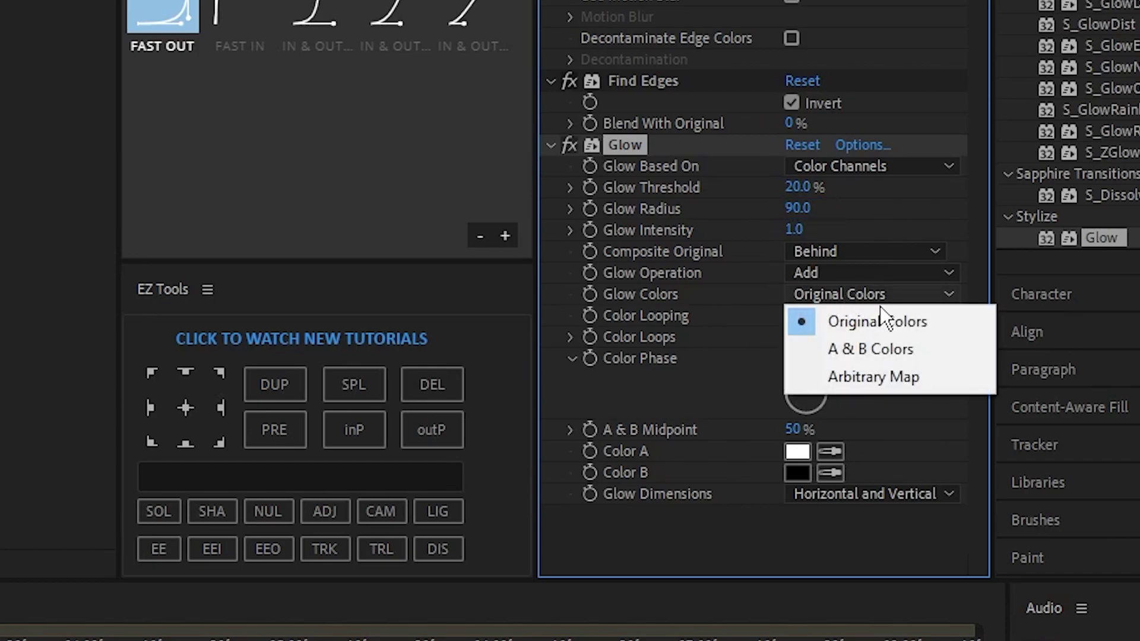
{"action": "left_click", "coordinate": [895, 345]}
{"action": "left_click", "coordinate": [799, 451]}
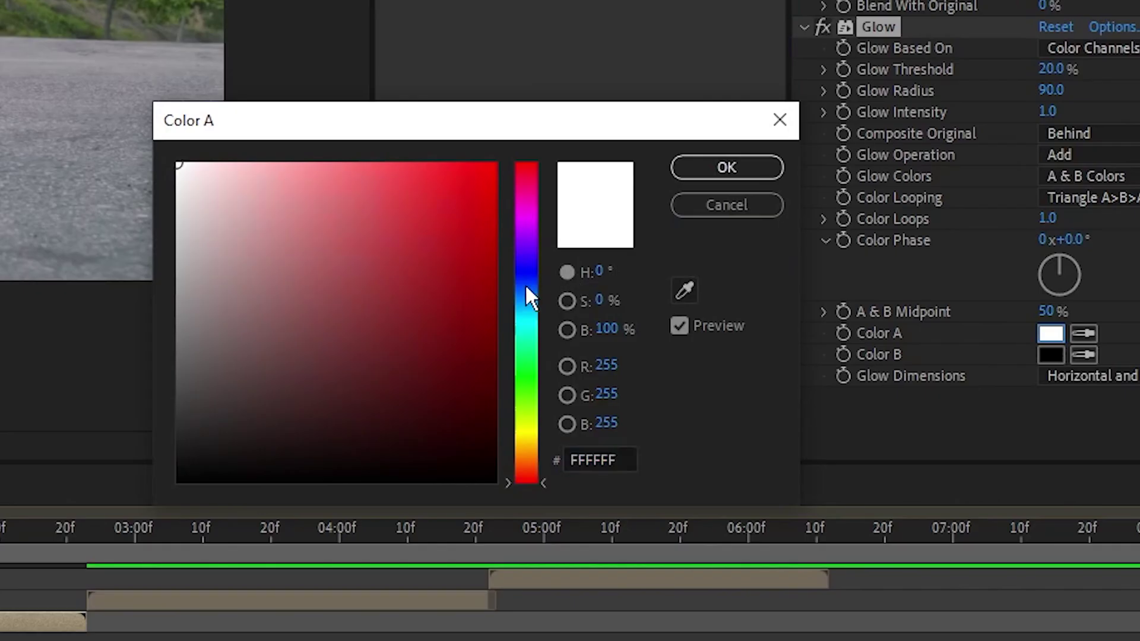
{"action": "left_click", "coordinate": [526, 257]}
{"action": "left_click_drag", "start_coordinate": [474, 260], "coordinate": [498, 161]}
{"action": "left_click_drag", "start_coordinate": [547, 274], "coordinate": [552, 304]}
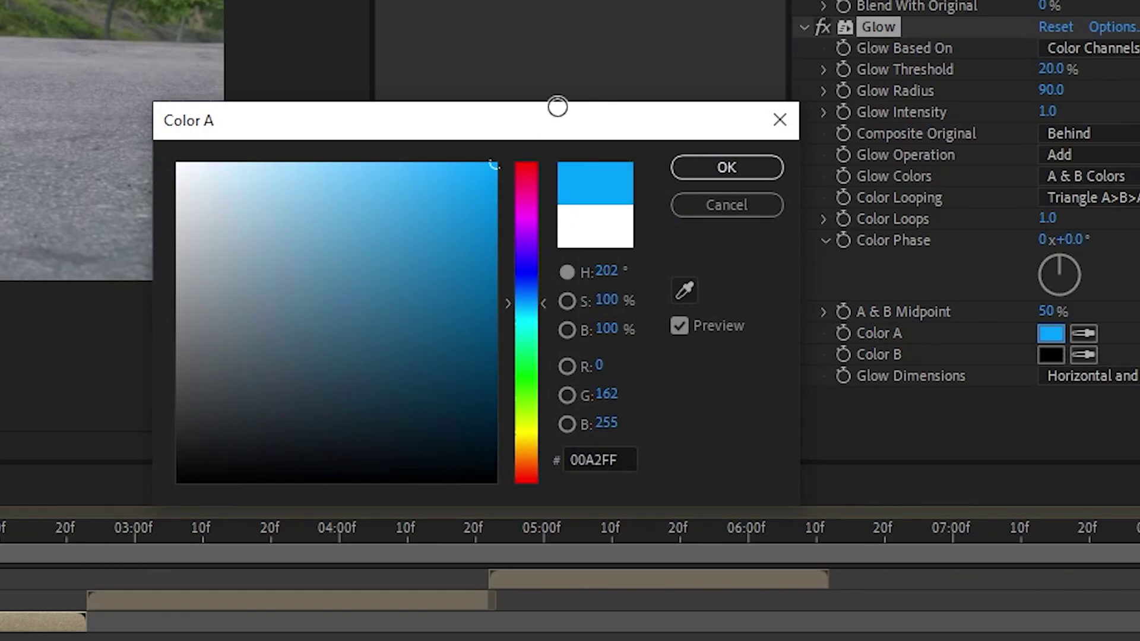
{"action": "left_click", "coordinate": [727, 167]}
Set the Glow effect's Color B to the matching blue 0096FF
{"action": "left_click", "coordinate": [1051, 355]}
{"action": "left_click", "coordinate": [527, 301]}
{"action": "left_click", "coordinate": [495, 166]}
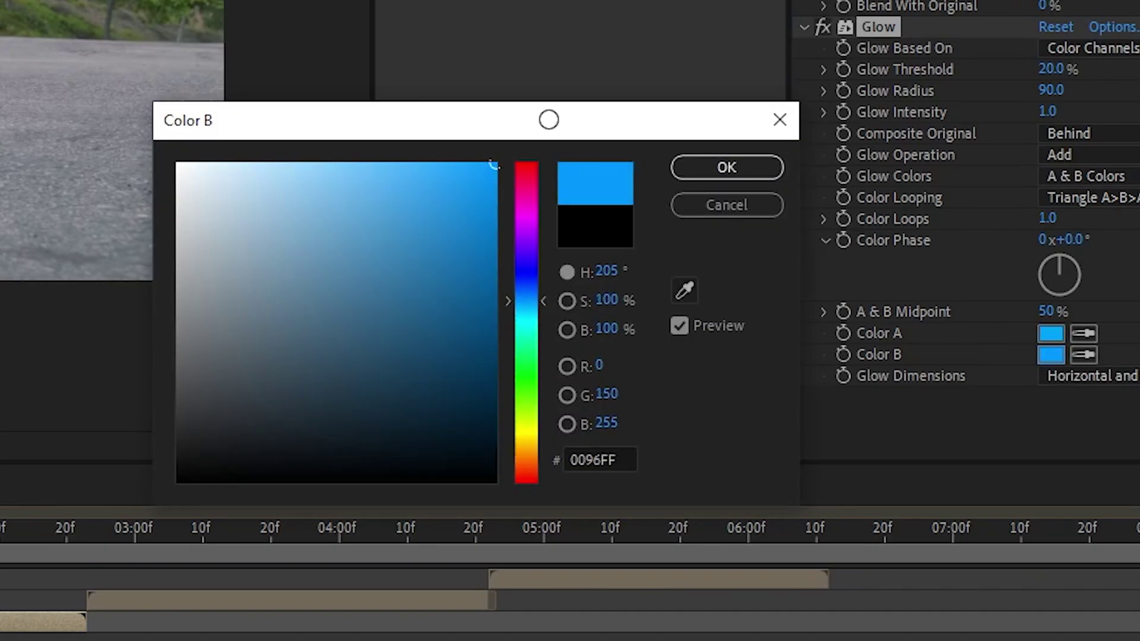
{"action": "left_click_drag", "start_coordinate": [528, 299], "coordinate": [551, 305]}
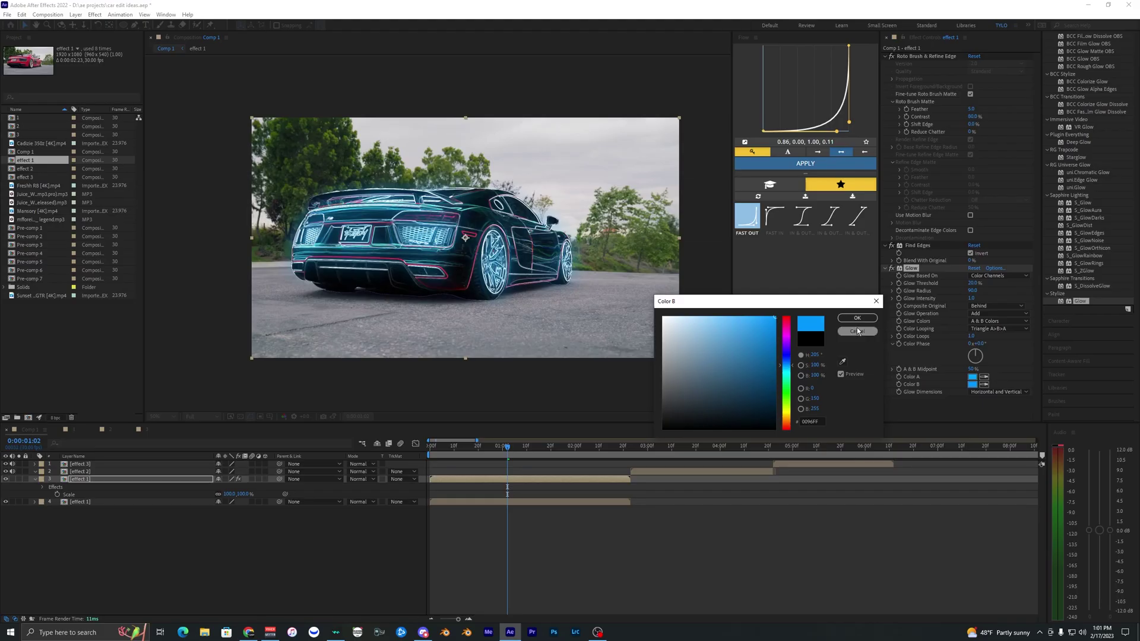
{"action": "left_click", "coordinate": [857, 331]}
Preview the clip and compare the outlined car with the Glow effect turned on and off
{"action": "key", "text": "space"}
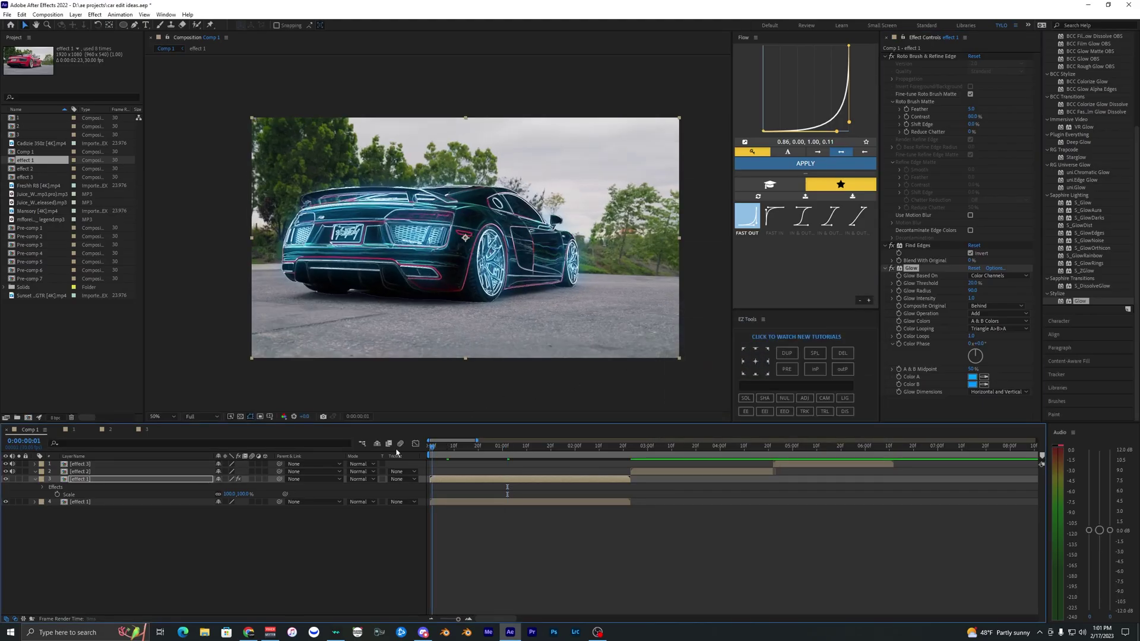
{"action": "left_click", "coordinate": [891, 269]}
{"action": "left_click", "coordinate": [891, 269]}
{"action": "left_click", "coordinate": [891, 269]}
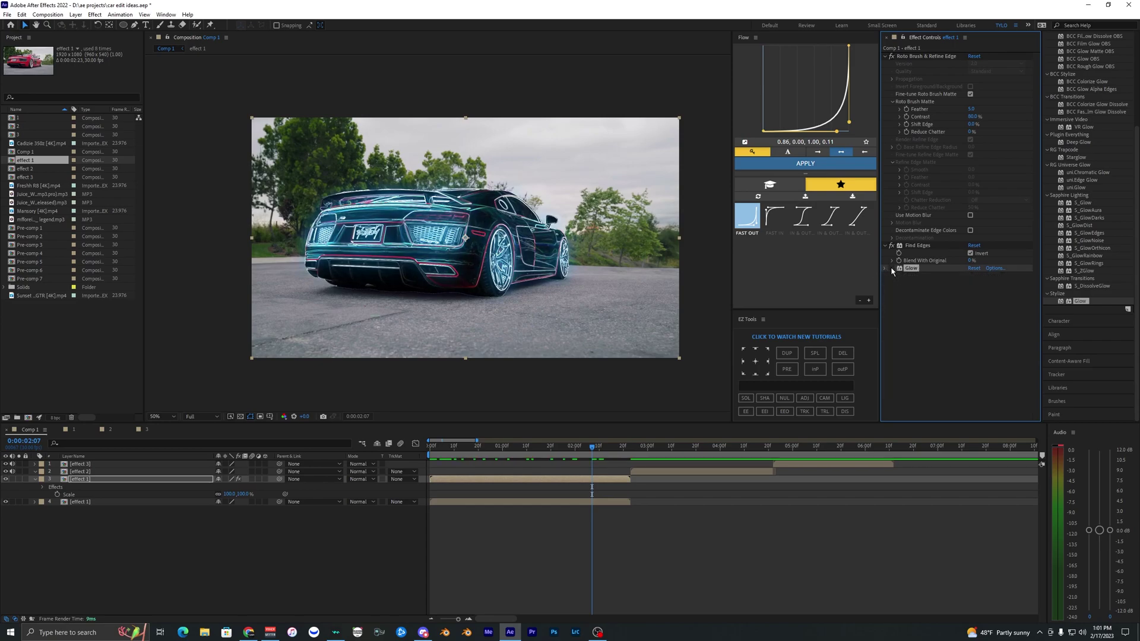
{"action": "left_click", "coordinate": [892, 269]}
{"action": "left_click", "coordinate": [891, 268]}
{"action": "left_click", "coordinate": [891, 268]}
{"action": "left_click", "coordinate": [892, 268]}
Set the glowing outline layer's blending mode to Screen and preview it over the original car
{"action": "left_click", "coordinate": [359, 479]}
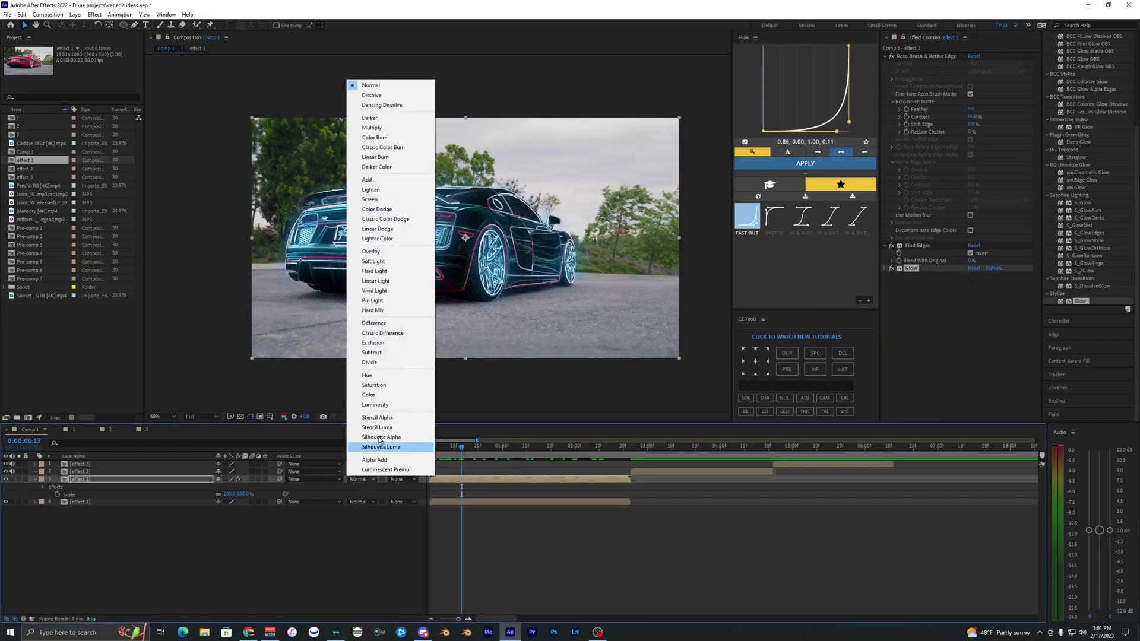
{"action": "left_click", "coordinate": [371, 200]}
{"action": "key", "text": "space"}
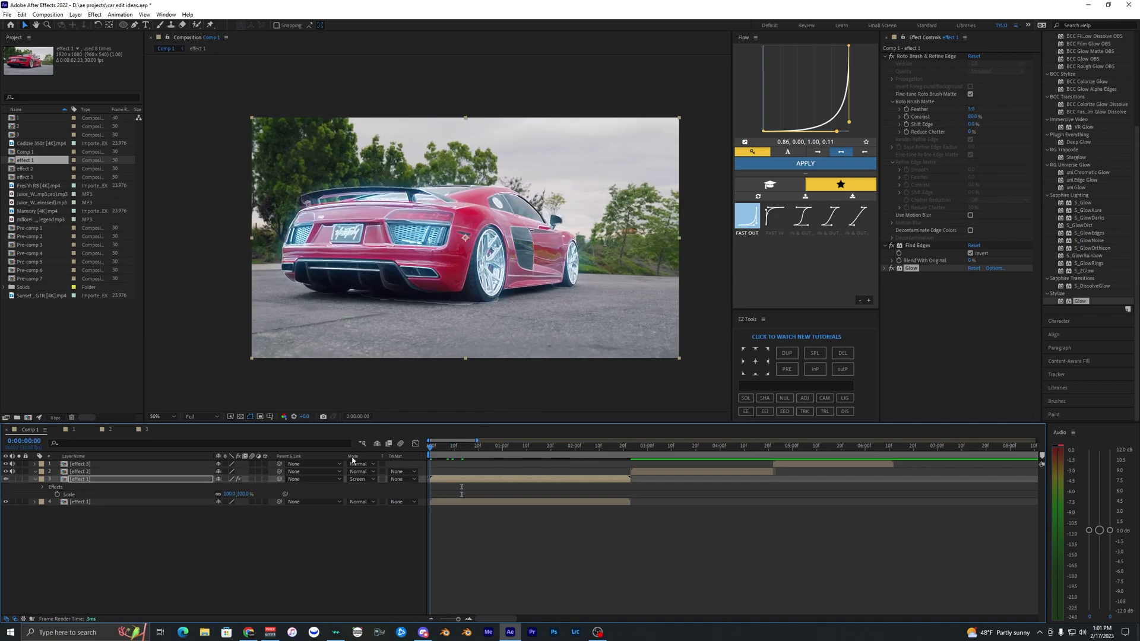
Preview the blue glowing outline over the first car clip from the start of the composition
{"action": "left_click", "coordinate": [431, 450]}
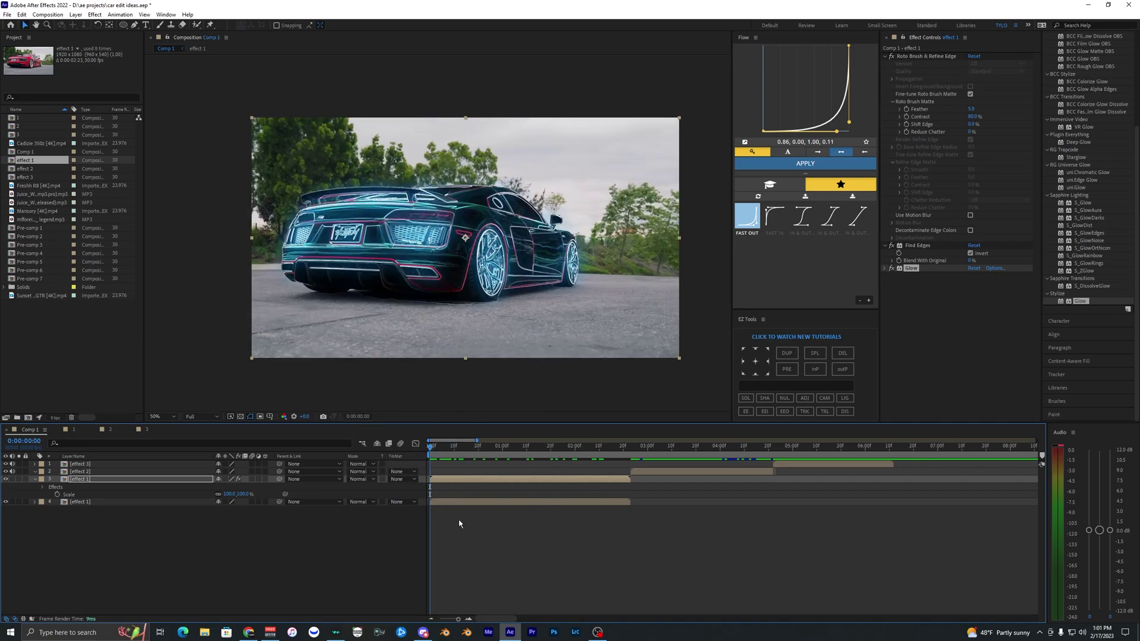
{"action": "left_click", "coordinate": [498, 575]}
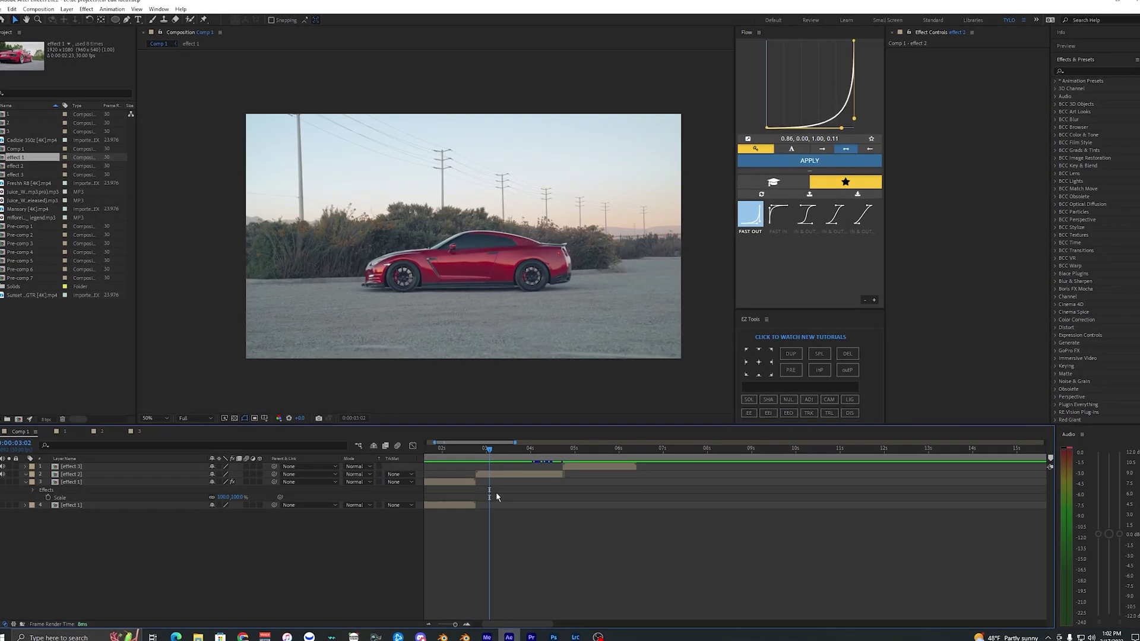
Move to the first frame of the effect 2 clip at 0:00:02:23 and select its layer
{"action": "left_click", "coordinate": [497, 481]}
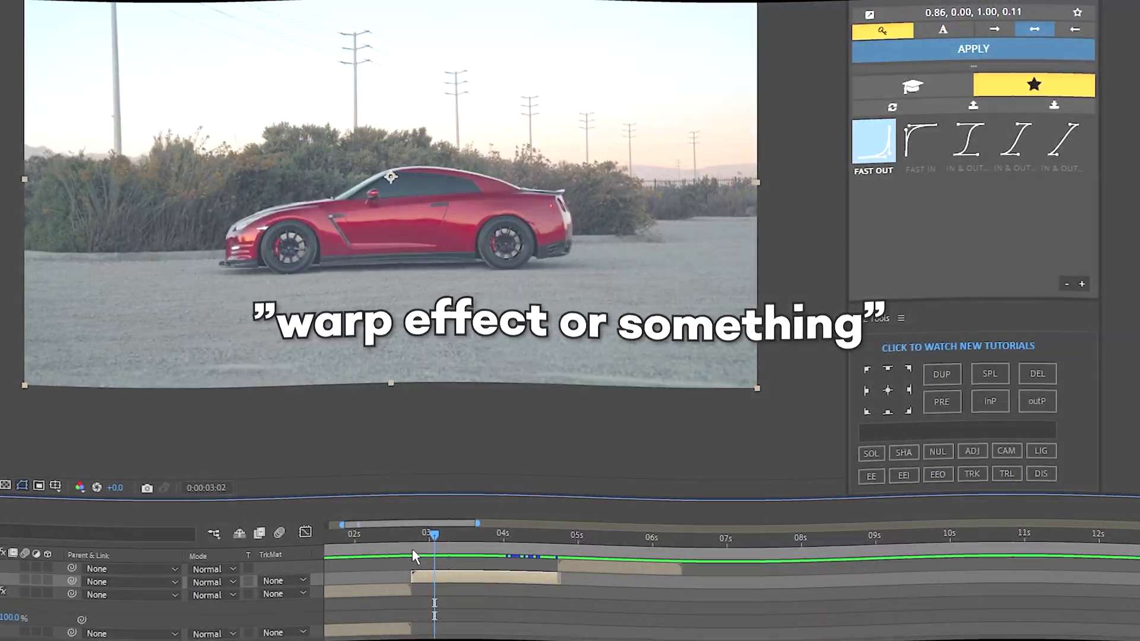
{"action": "mouse_move", "coordinate": [479, 453]}
{"action": "left_mouse_down"}
{"action": "mouse_move", "coordinate": [505, 491]}
{"action": "mouse_move", "coordinate": [477, 453]}
{"action": "left_mouse_up"}
{"action": "left_click", "coordinate": [482, 465]}
{"action": "left_click", "coordinate": [483, 472]}
{"action": "left_click", "coordinate": [490, 465]}
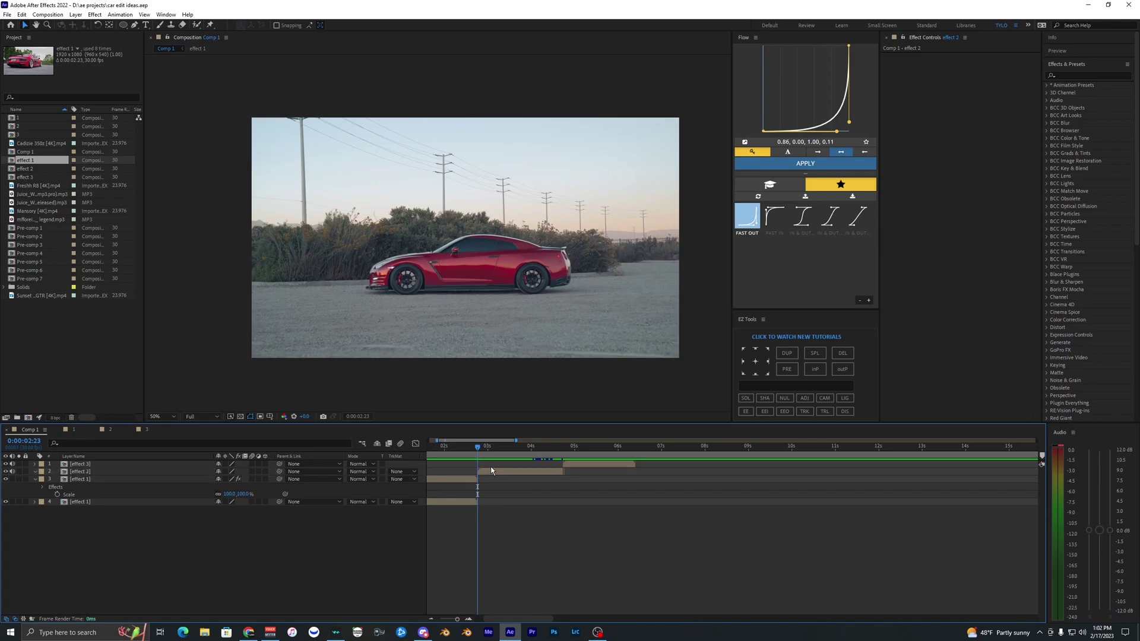
{"action": "left_click", "coordinate": [492, 473]}
{"action": "scroll", "coordinate": [463, 279], "scroll_direction": "up", "scroll_amount": 1}
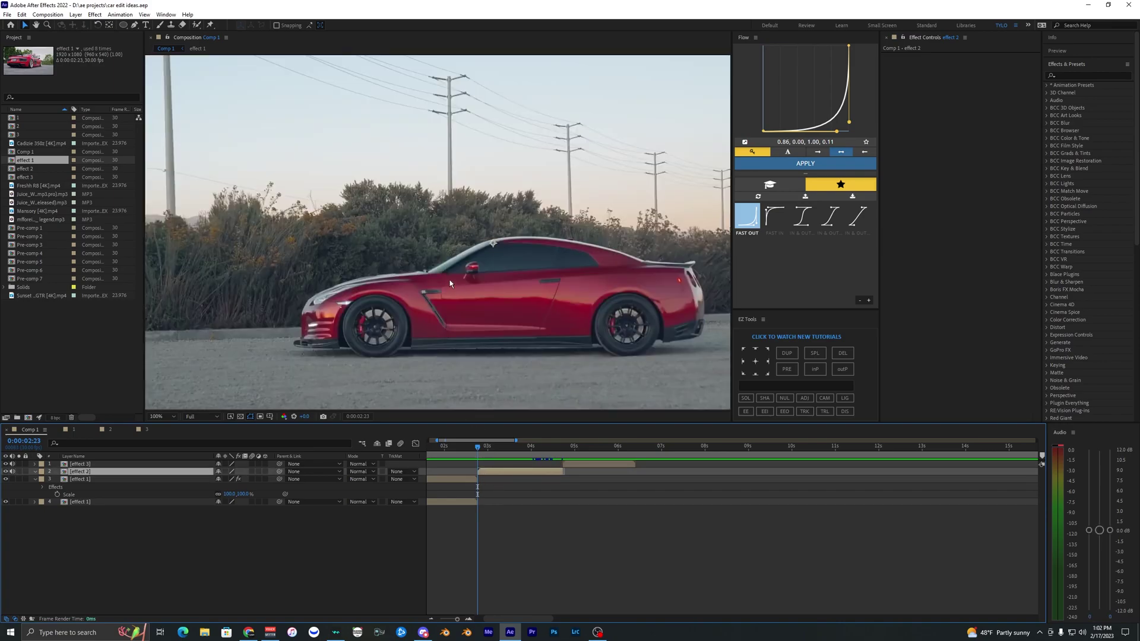
{"action": "left_click_drag", "start_coordinate": [533, 314], "coordinate": [485, 283]}
{"action": "scroll", "coordinate": [496, 287], "scroll_direction": "down", "scroll_amount": 1}
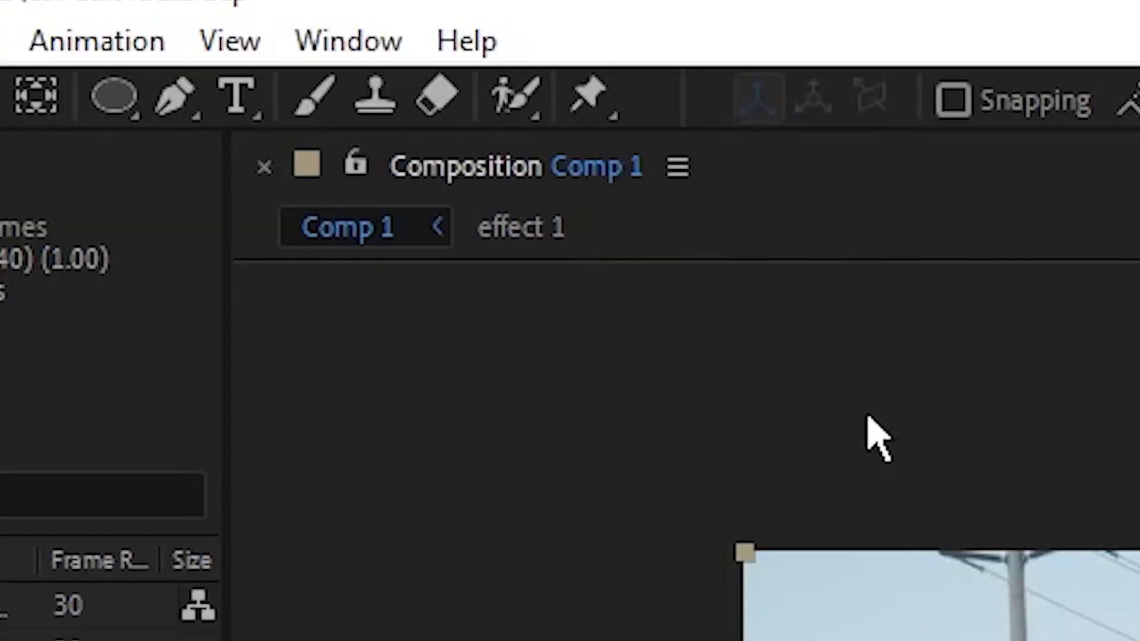
Open the effect 2 layer with the Roto Brush and paint foreground strokes along the red car's lower and upper body
{"action": "left_click", "coordinate": [196, 24]}
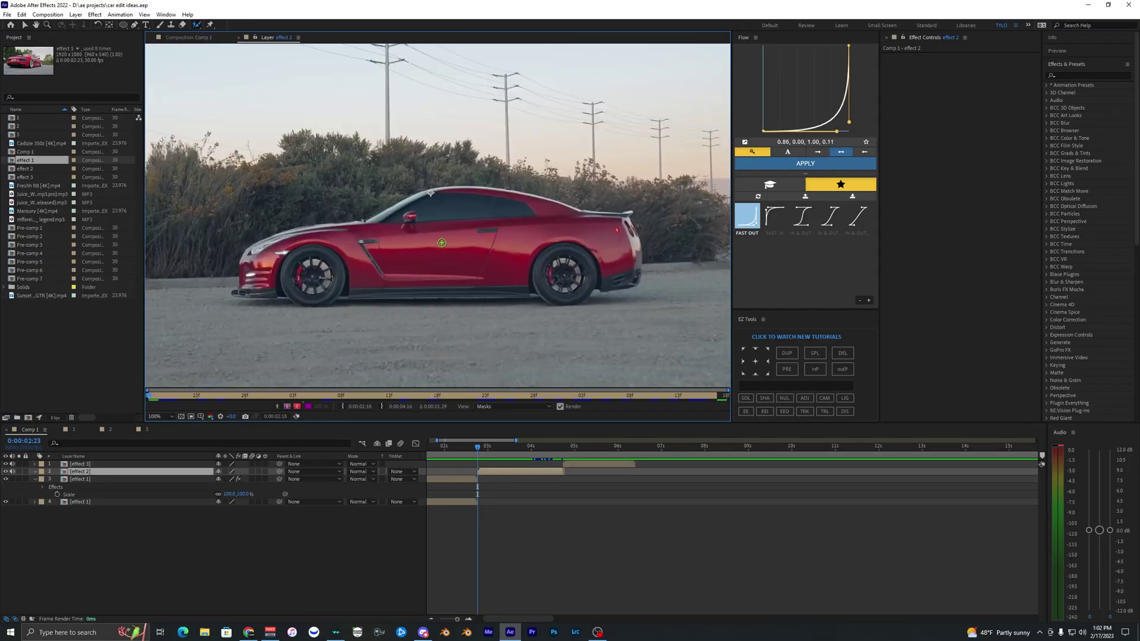
{"action": "scroll", "coordinate": [392, 261], "scroll_direction": "down", "scroll_amount": 4}
{"action": "scroll", "coordinate": [392, 261], "scroll_direction": "up", "scroll_amount": 2}
{"action": "left_click_drag", "start_coordinate": [350, 246], "coordinate": [512, 250]}
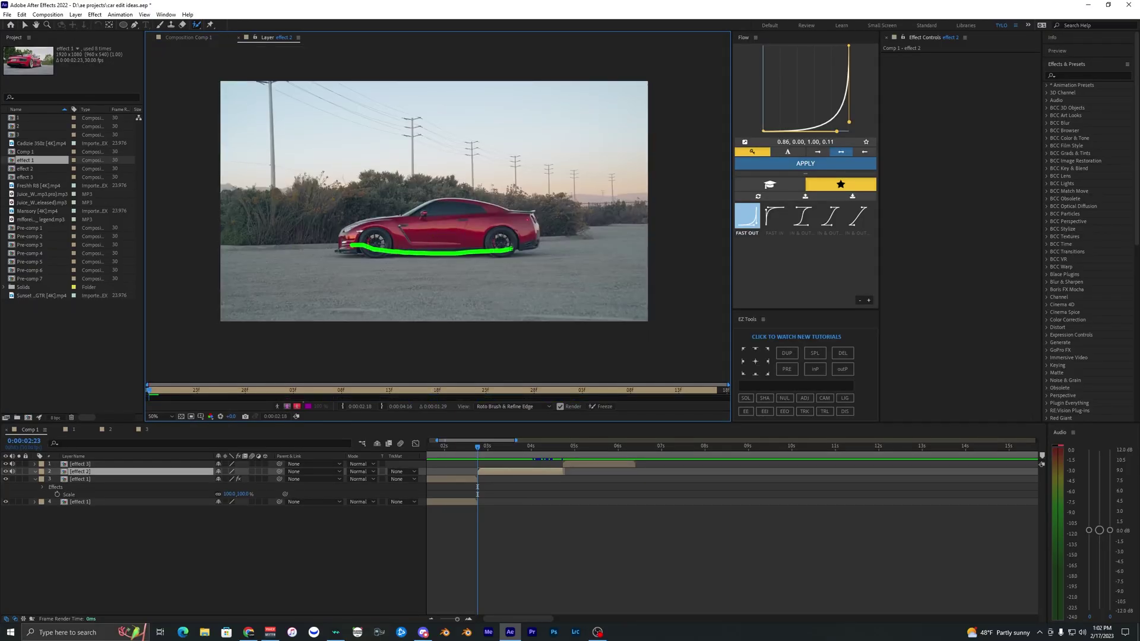
{"action": "left_click_drag", "start_coordinate": [423, 211], "coordinate": [364, 231]}
Propagate the car's Roto Brush selection through the clip, freeze it and return to the main composition
{"action": "key", "text": "space"}
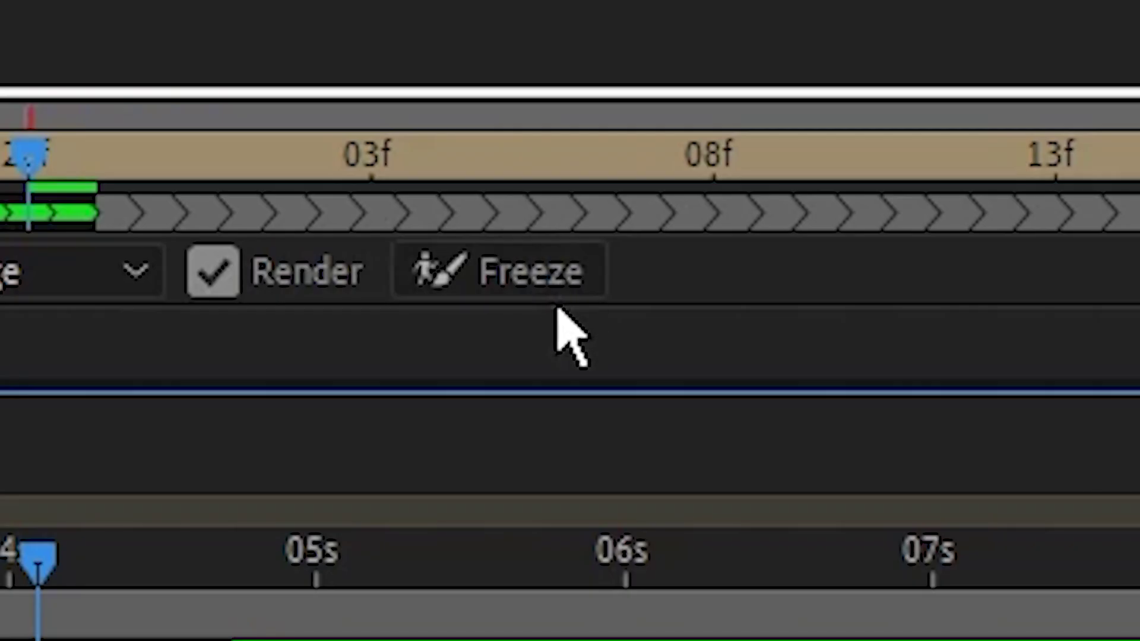
{"action": "left_click", "coordinate": [599, 409]}
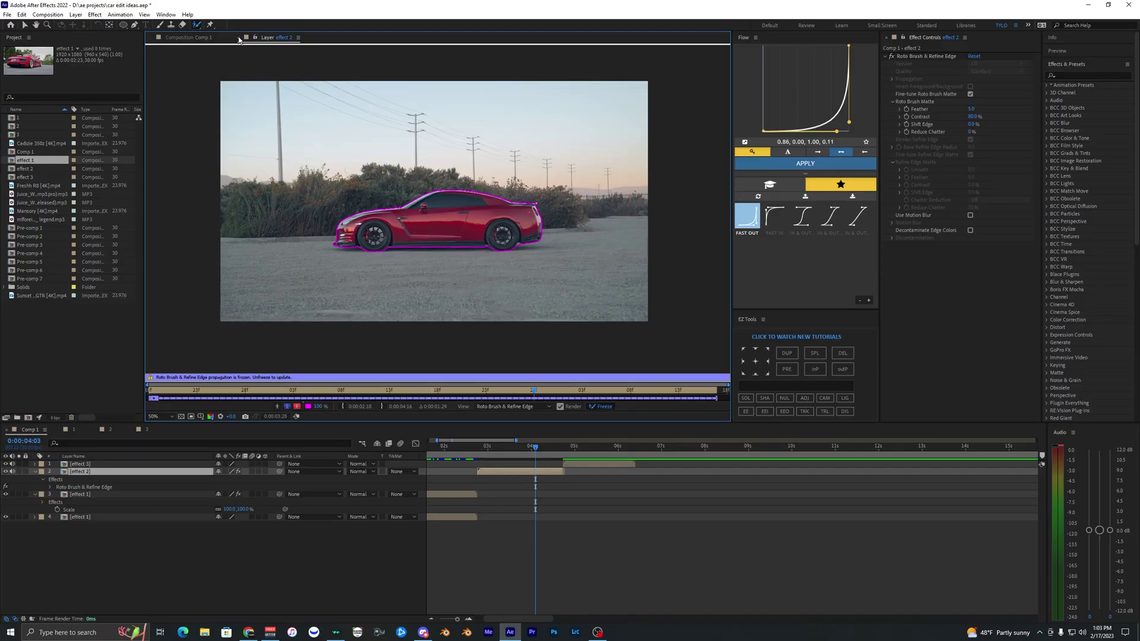
{"action": "left_click", "coordinate": [238, 38]}
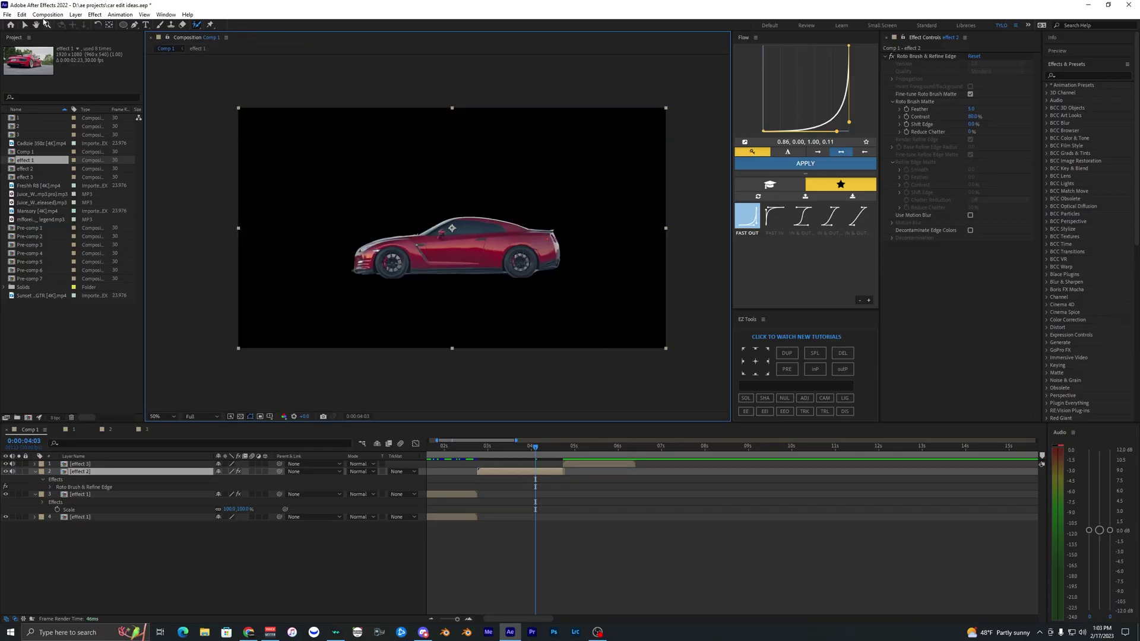
Duplicate the rotoscoped effect 2 layer and delete Roto Brush & Refine Edge from the lower copy
{"action": "left_click", "coordinate": [523, 472]}
{"action": "left_click", "coordinate": [493, 448]}
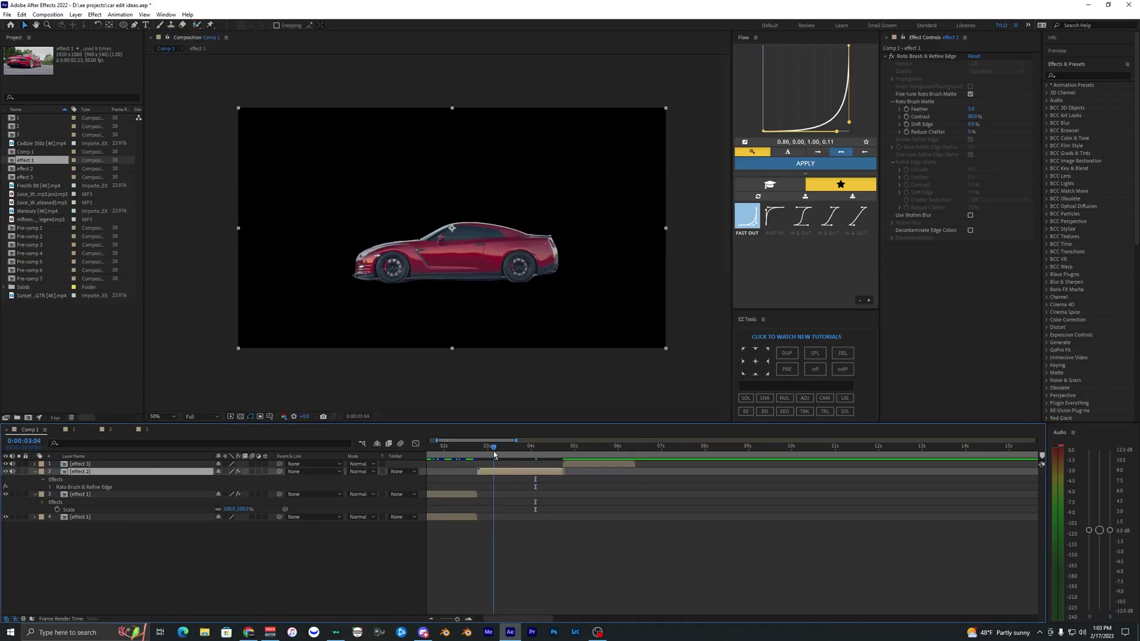
{"action": "key", "text": "ctrl+d"}
{"action": "left_click", "coordinate": [508, 481]}
{"action": "left_click", "coordinate": [912, 57]}
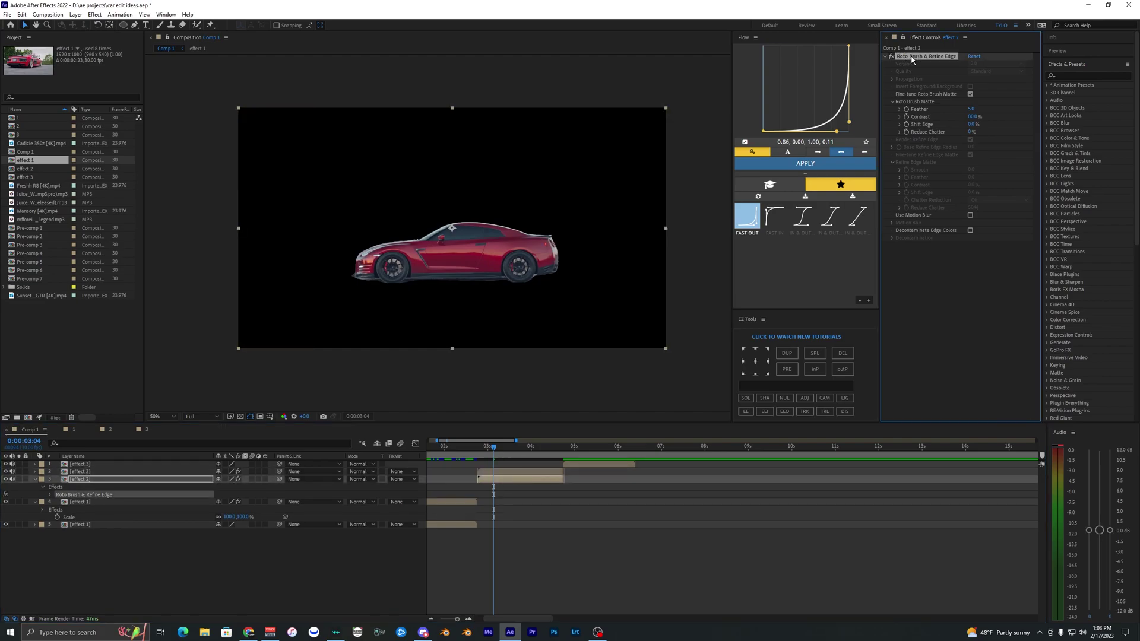
{"action": "key", "text": "Delete"}
Find the CC Scale Wipe effect and apply it to the lower effect 2 layer
{"action": "left_click", "coordinate": [1079, 74]}
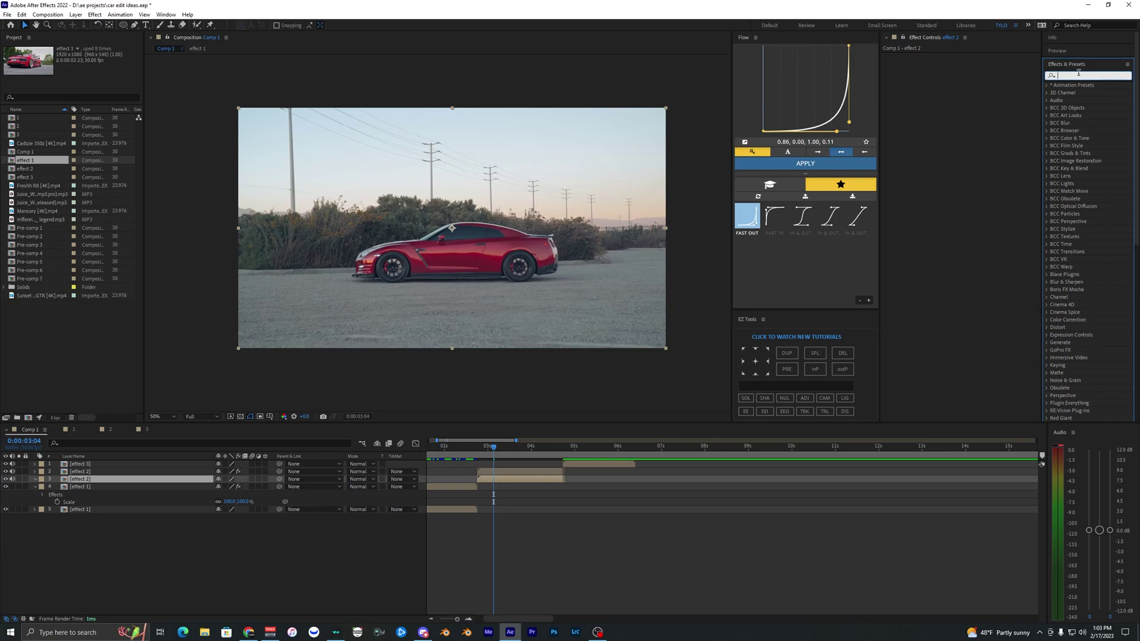
{"action": "type", "text": "scale wipe"}
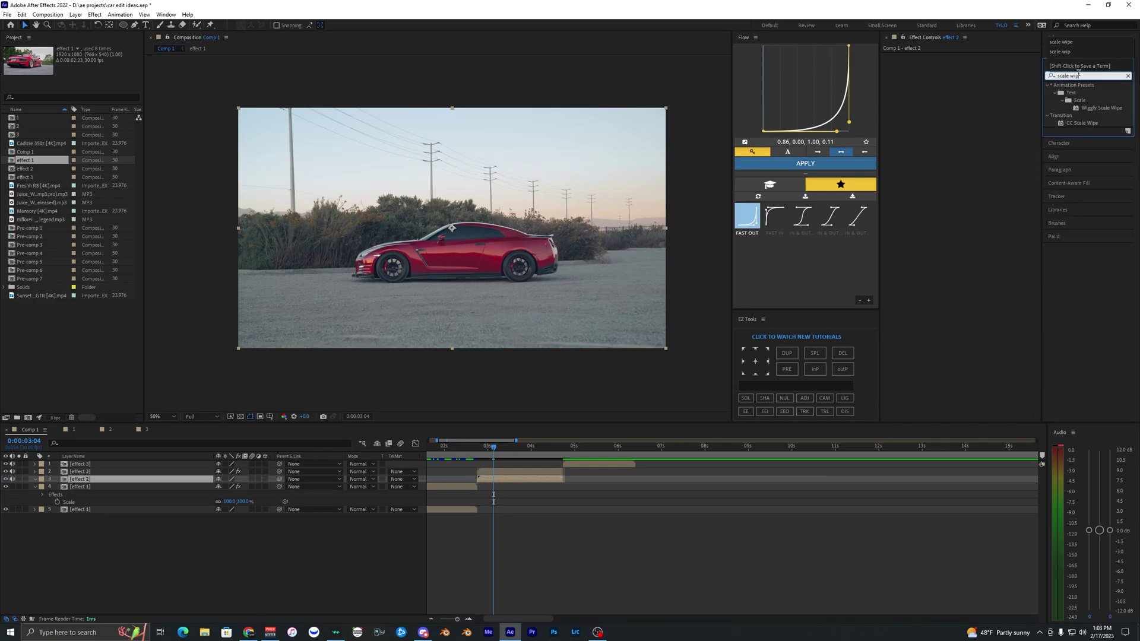
{"action": "left_click_drag", "start_coordinate": [1078, 123], "coordinate": [1081, 122]}
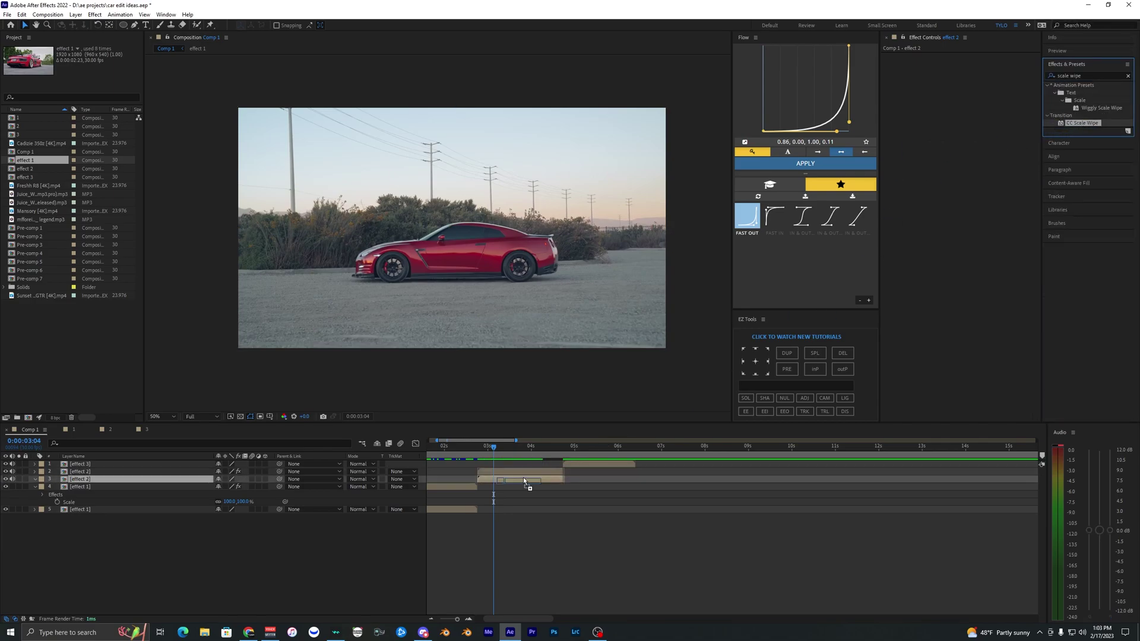
{"action": "left_click_drag", "start_coordinate": [514, 484], "coordinate": [514, 482]}
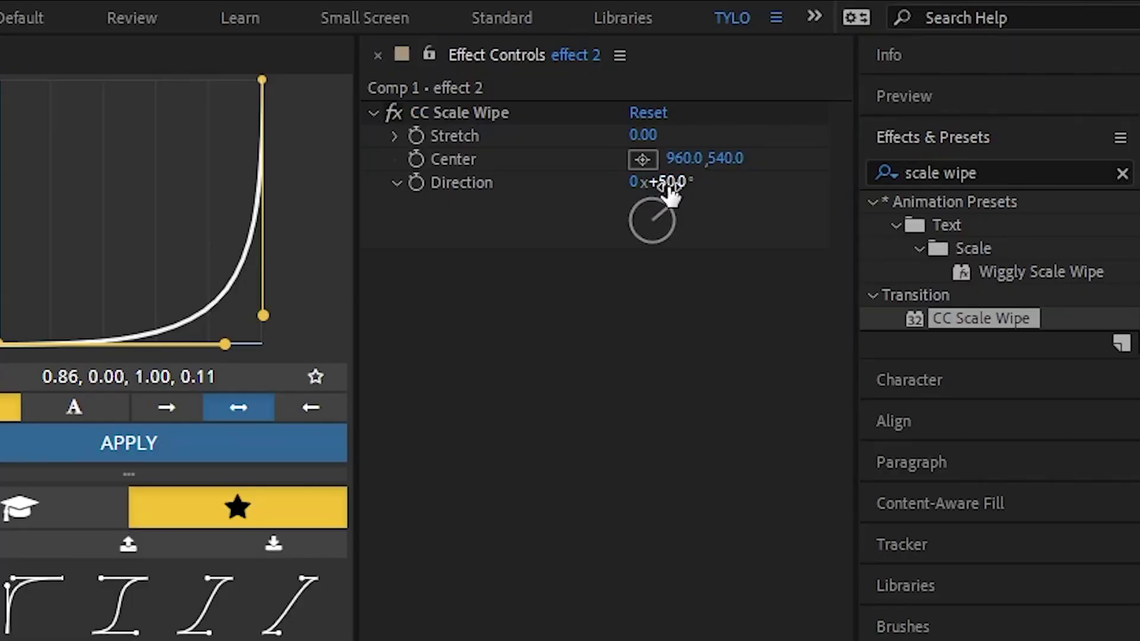
Set the CC Scale Wipe Direction to 180°
{"action": "left_click", "coordinate": [667, 183]}
{"action": "type", "text": "180"}
{"action": "key", "text": "Return"}
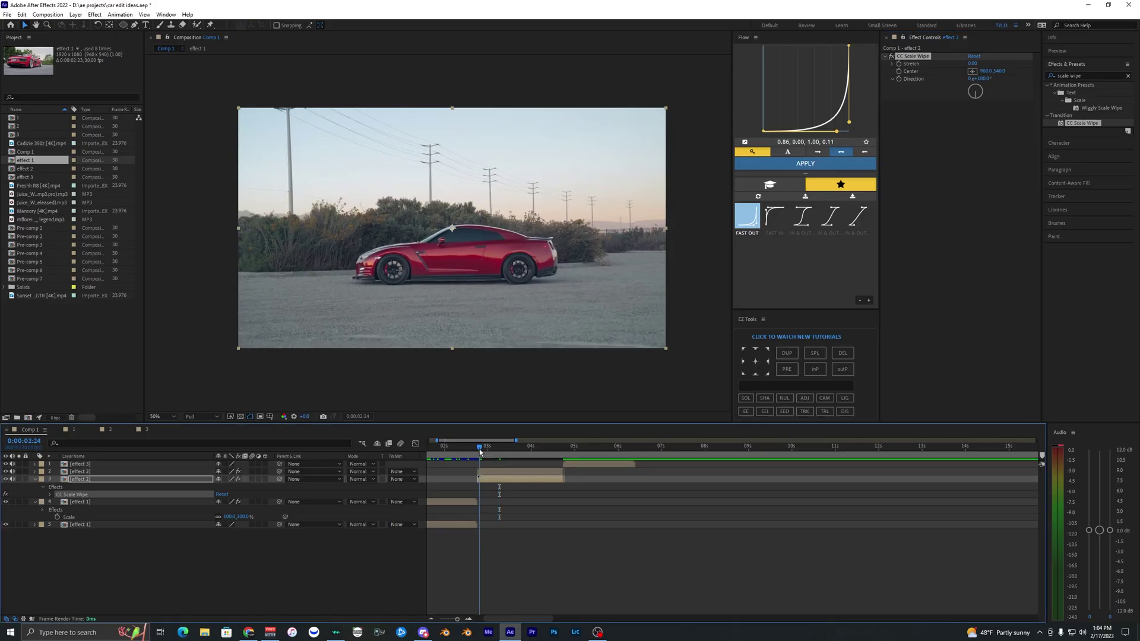
Set the CC Scale Wipe Stretch to 4 and move its Center to 960, 744 beneath the car
{"action": "left_click_drag", "start_coordinate": [480, 453], "coordinate": [497, 453]}
{"action": "left_click_drag", "start_coordinate": [972, 64], "coordinate": [976, 65]}
{"action": "key", "text": "Return"}
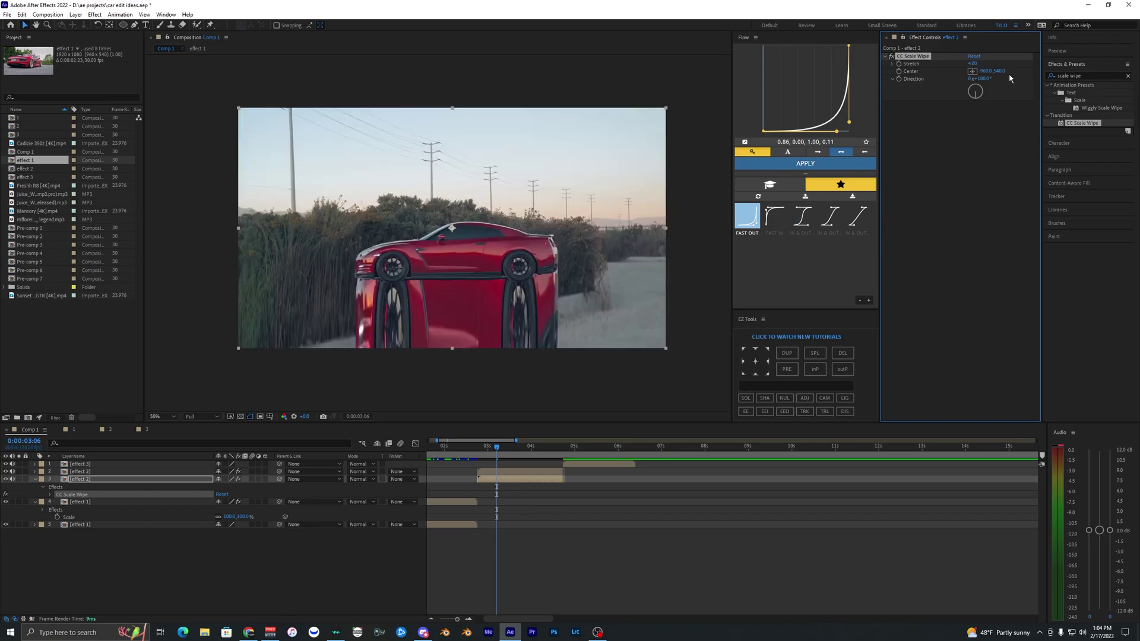
{"action": "left_click_drag", "start_coordinate": [1000, 72], "coordinate": [1100, 73]}
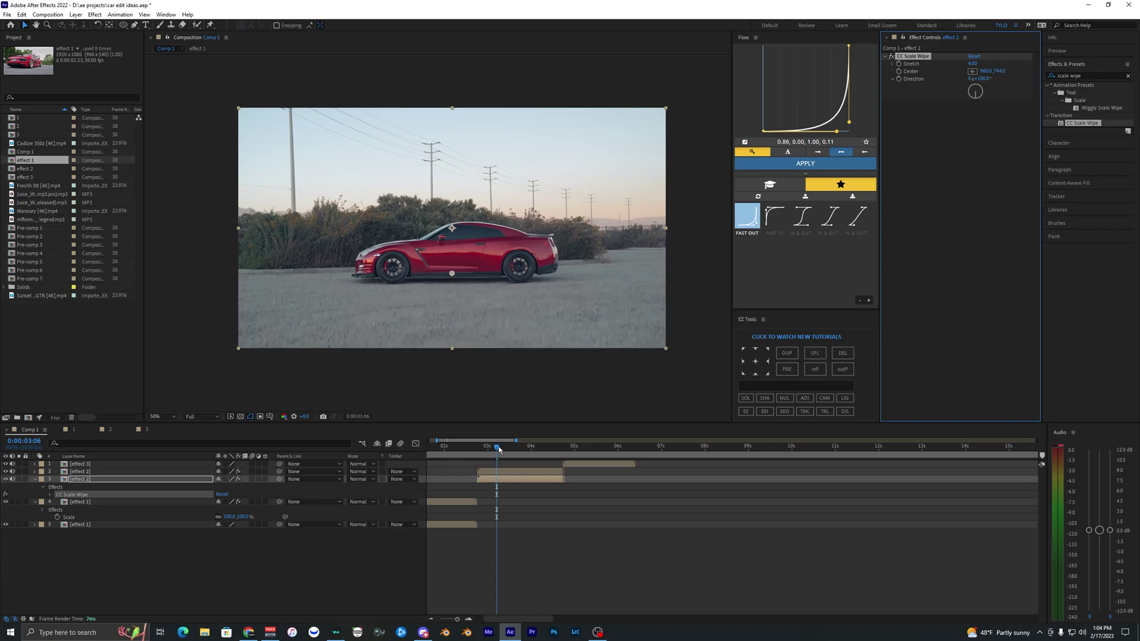
Keyframe the CC Scale Wipe Stretch from 15.30 at the clip's start to 0 at 0:00:04:15
{"action": "left_click_drag", "start_coordinate": [498, 450], "coordinate": [502, 450]}
{"action": "left_click_drag", "start_coordinate": [972, 63], "coordinate": [1029, 72]}
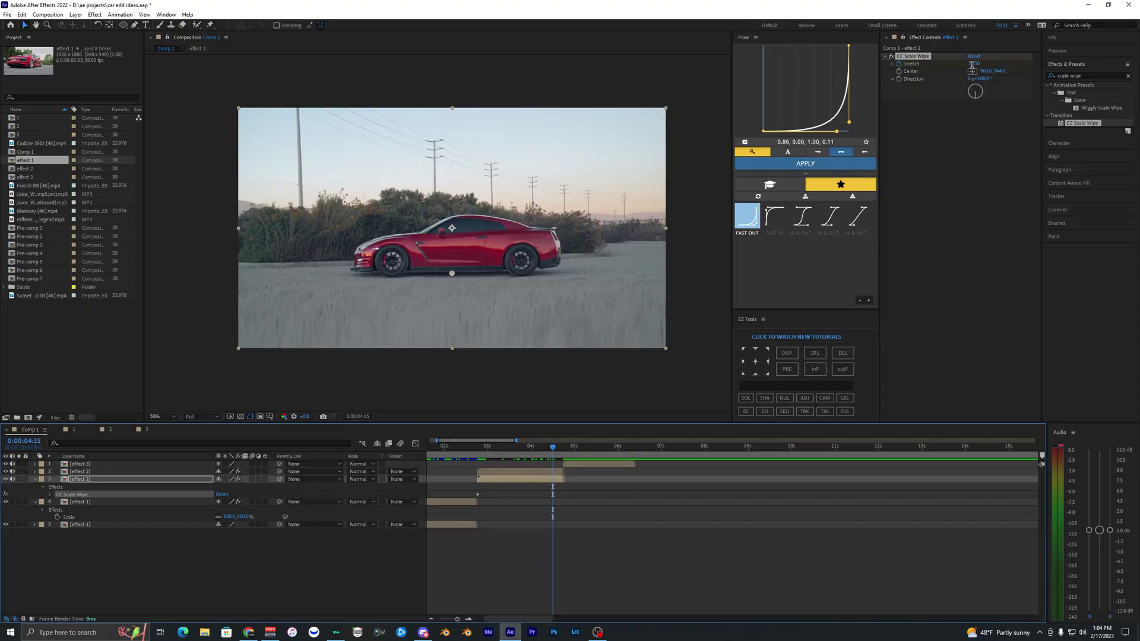
{"action": "left_click", "coordinate": [973, 64]}
{"action": "type", "text": "0"}
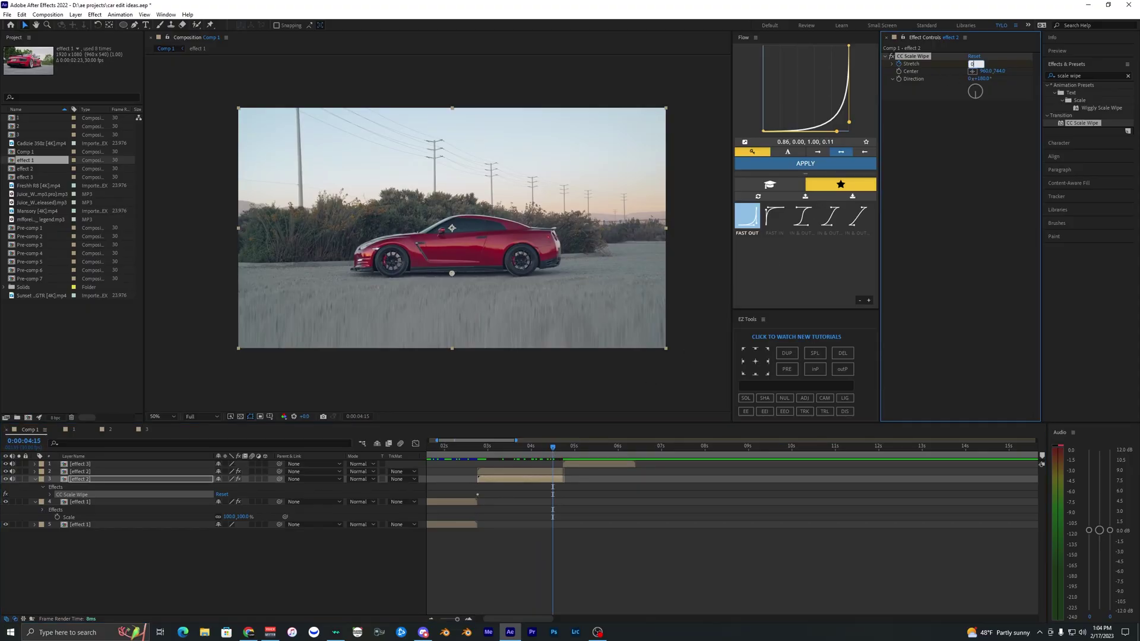
{"action": "key", "text": "Return"}
Preview the animated stretch behind the red car
{"action": "left_click_drag", "start_coordinate": [502, 448], "coordinate": [616, 456]}
{"action": "key", "text": "space"}
{"action": "key", "text": "space"}
{"action": "key", "text": "equal"}
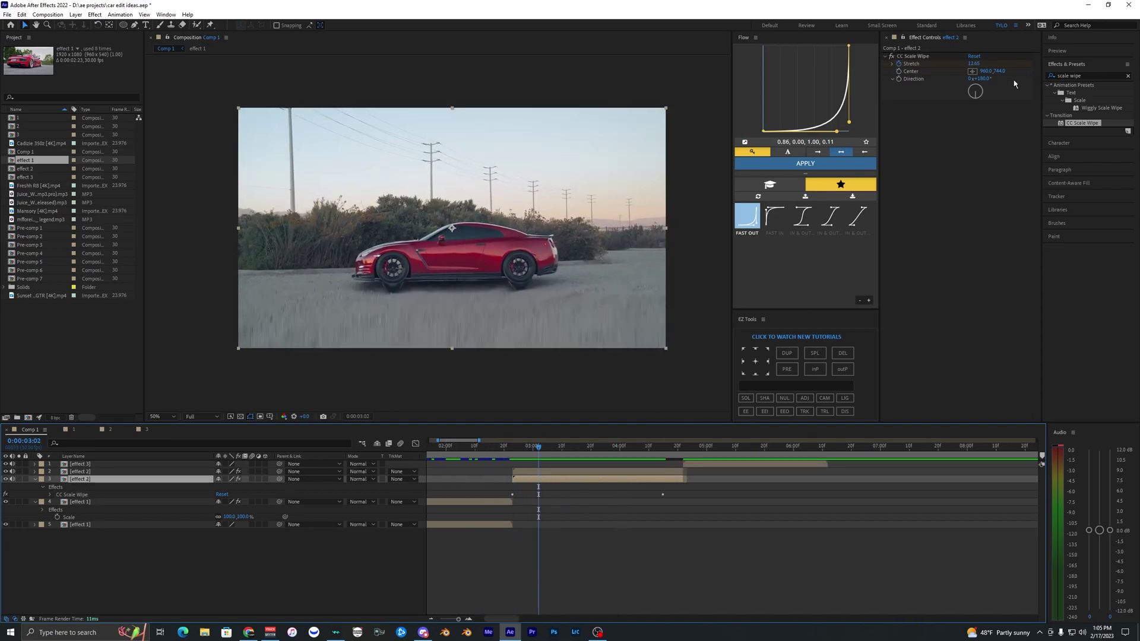
Try a CC Scale Wipe Direction of 90° and preview the sideways stretch
{"action": "left_click", "coordinate": [982, 79]}
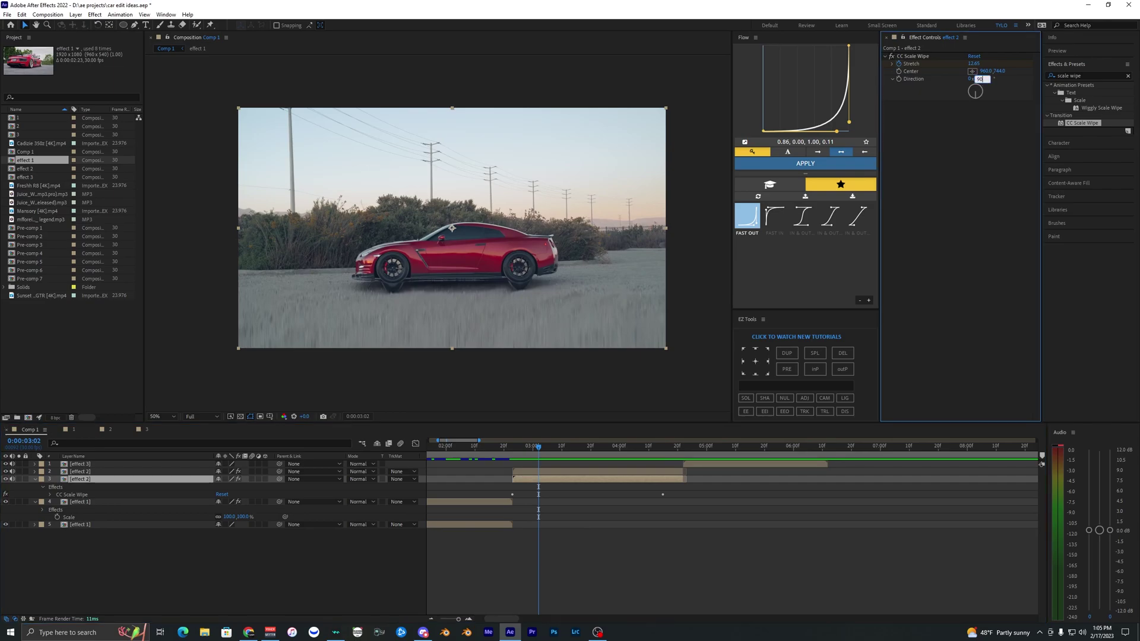
{"action": "type", "text": "90"}
{"action": "key", "text": "Return"}
{"action": "key", "text": "space"}
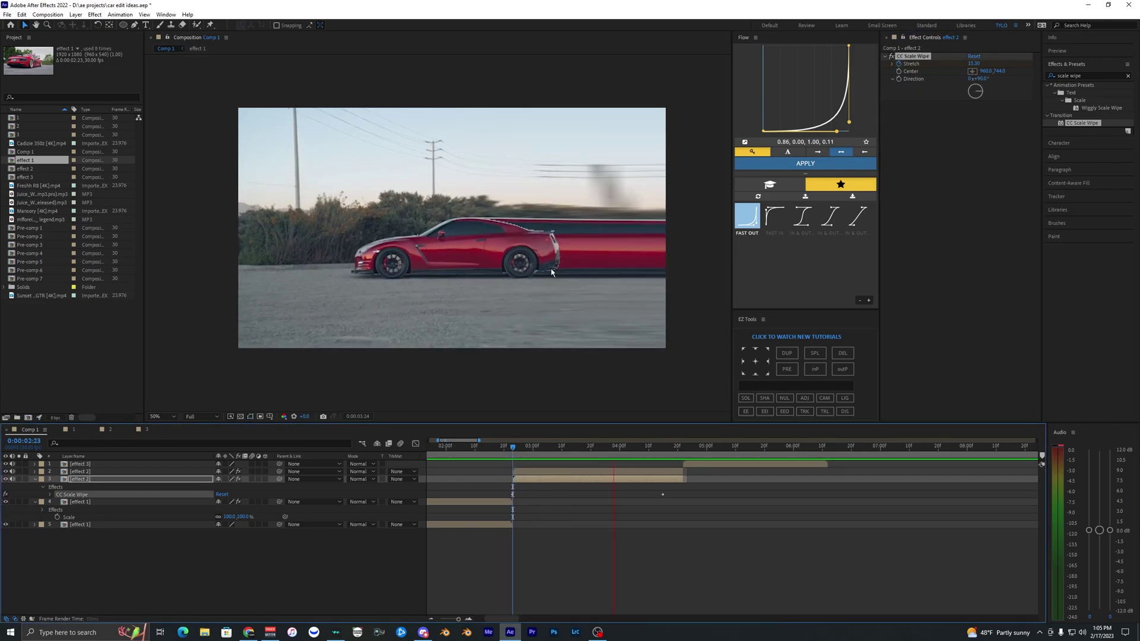
{"action": "key", "text": "space"}
Set the CC Scale Wipe Direction to 0° and preview the upward stretch from the clip's start
{"action": "left_click", "coordinate": [981, 78]}
{"action": "type", "text": "0"}
{"action": "key", "text": "Return"}
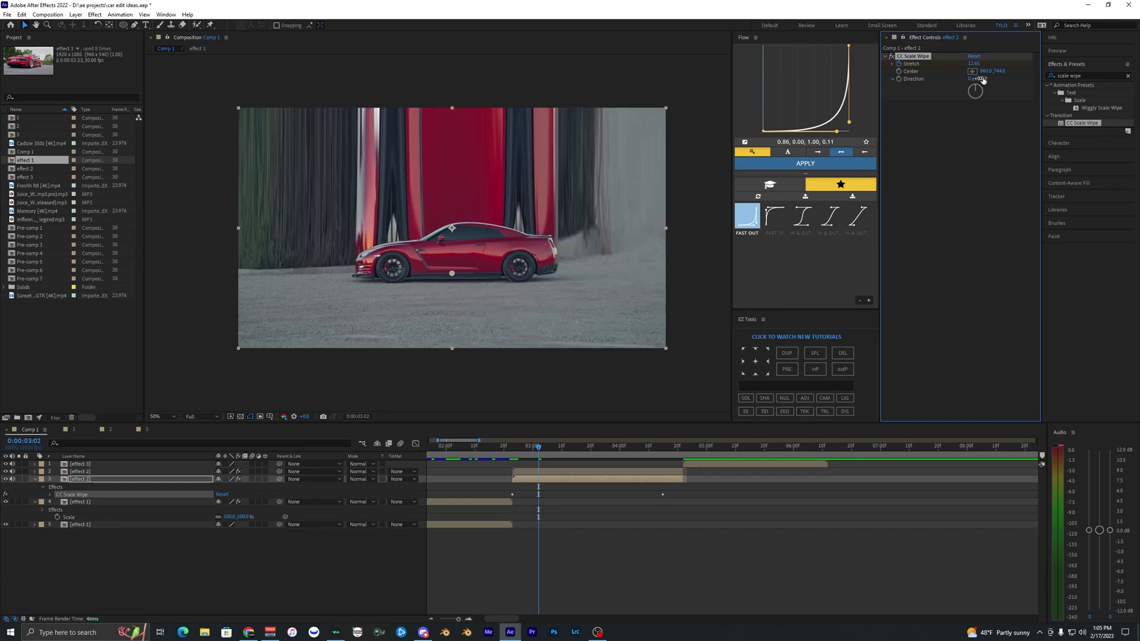
{"action": "left_click", "coordinate": [512, 450]}
{"action": "key", "text": "space"}
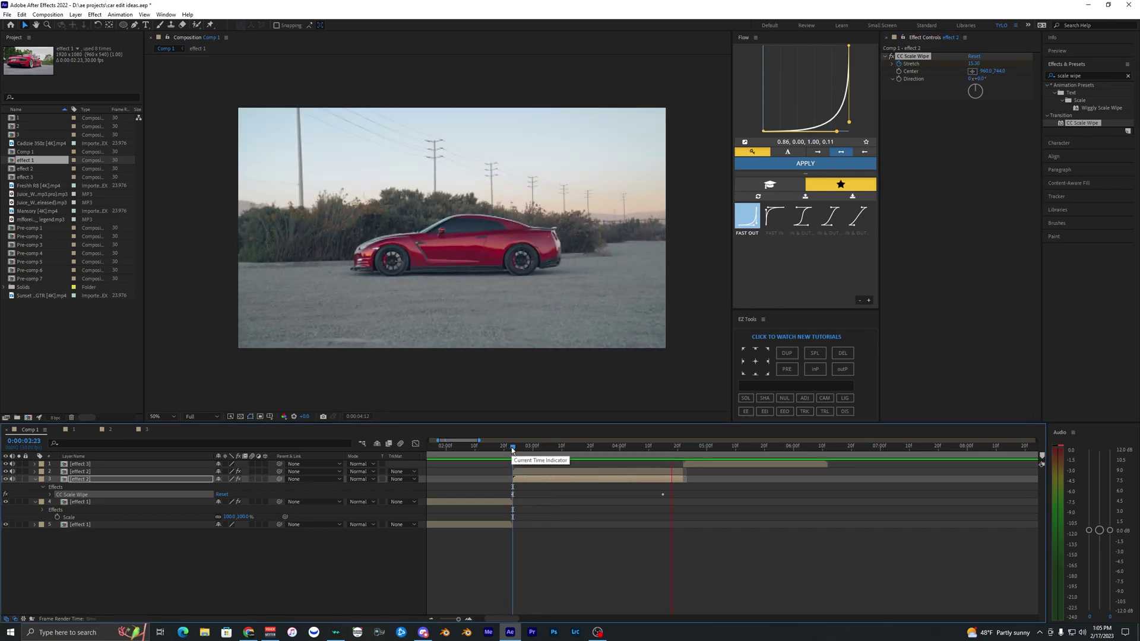
{"action": "key", "text": "space"}
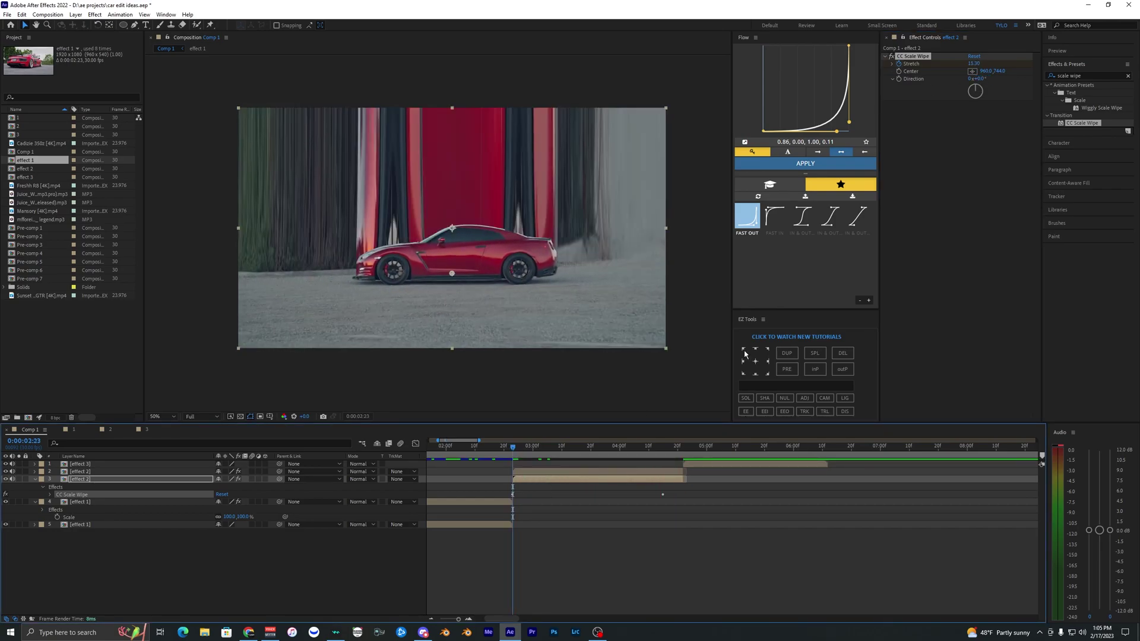
Set the starting Stretch keyframe to 10 and move the CC Scale Wipe Center up to 960, 627
{"action": "left_click", "coordinate": [972, 63]}
{"action": "type", "text": "10"}
{"action": "key", "text": "Return"}
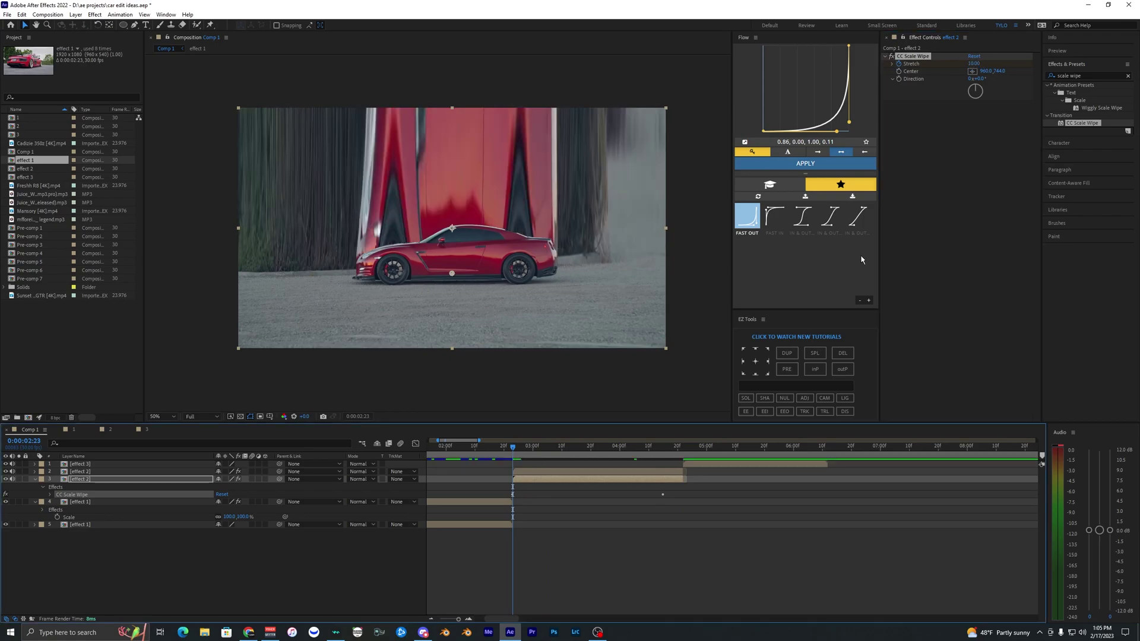
{"action": "left_click_drag", "start_coordinate": [1002, 71], "coordinate": [942, 82]}
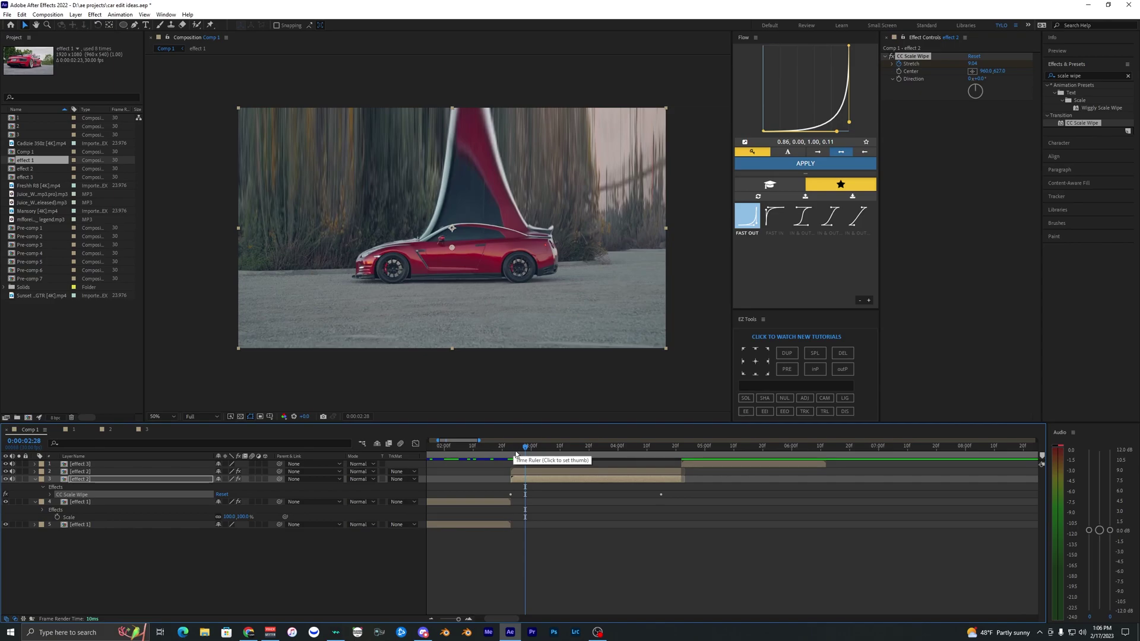
{"action": "left_click", "coordinate": [528, 480]}
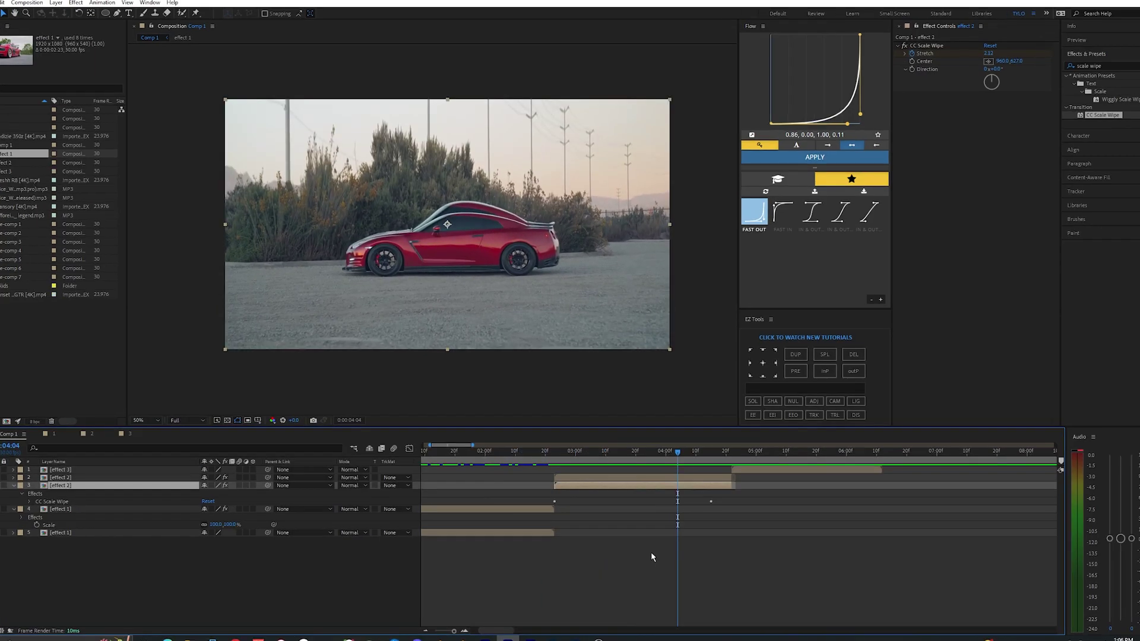
Roto Brush the turquoise car's front at the start of the effect 3 clip, stroking across the bodywork and wheel
{"action": "scroll", "coordinate": [659, 556], "scroll_direction": "right", "scroll_amount": 2}
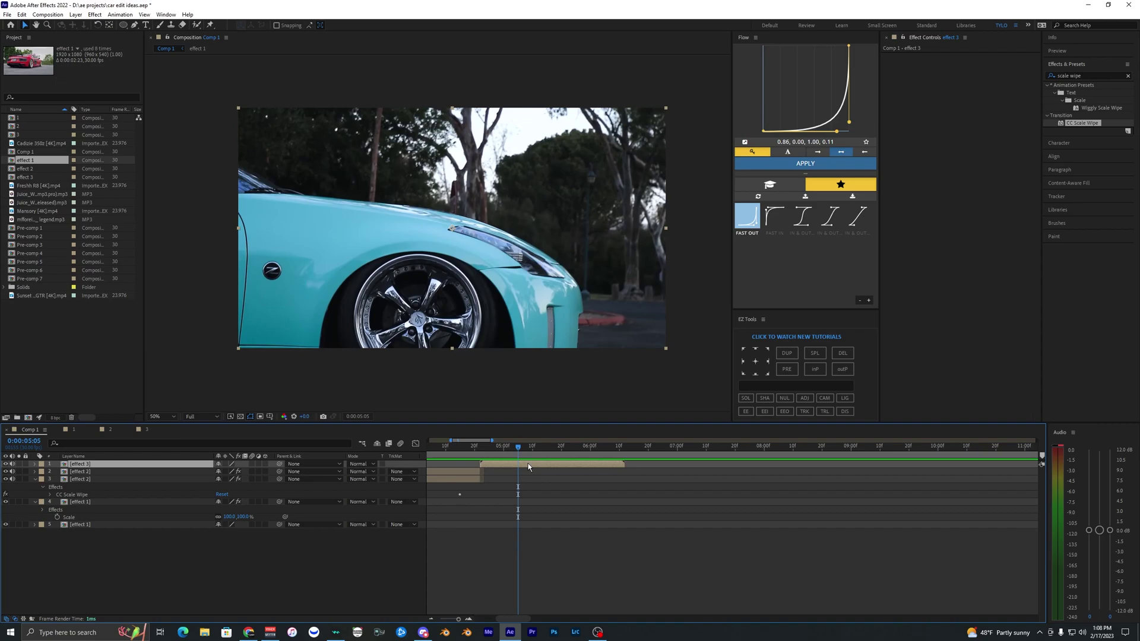
{"action": "left_click_drag", "start_coordinate": [520, 450], "coordinate": [532, 451]}
{"action": "left_click", "coordinate": [537, 477]}
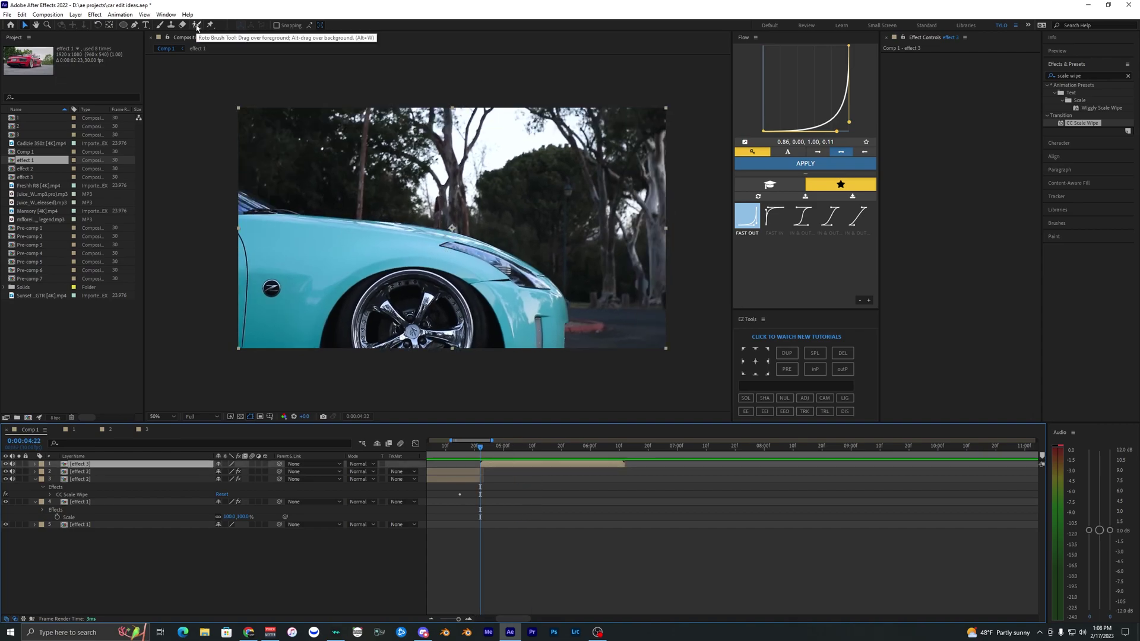
{"action": "left_click", "coordinate": [198, 26]}
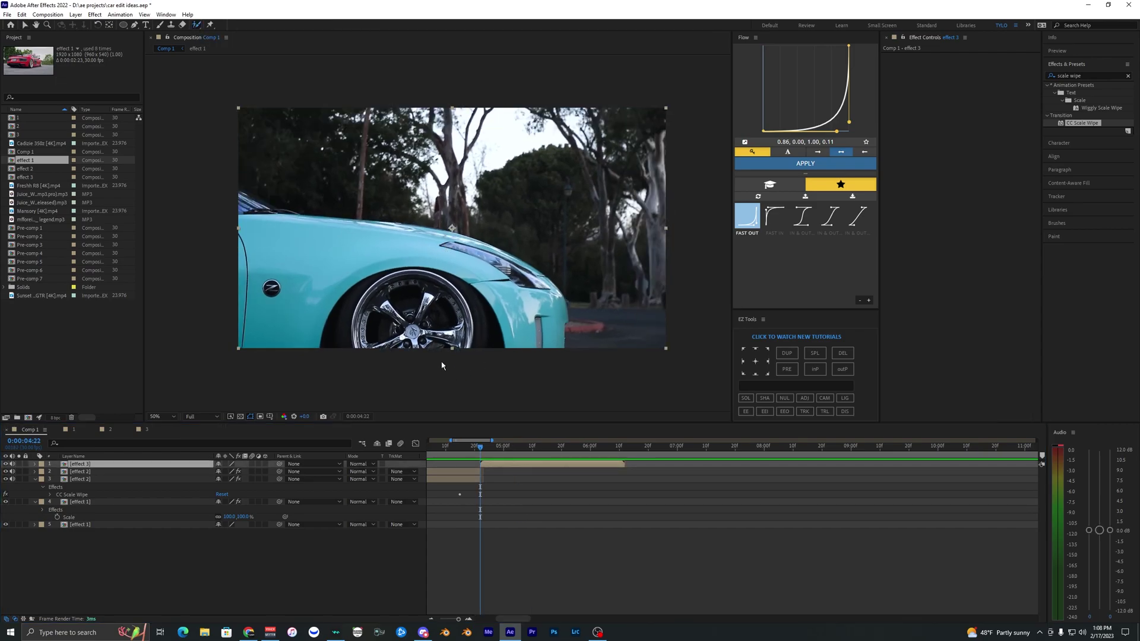
{"action": "double_click", "coordinate": [428, 322]}
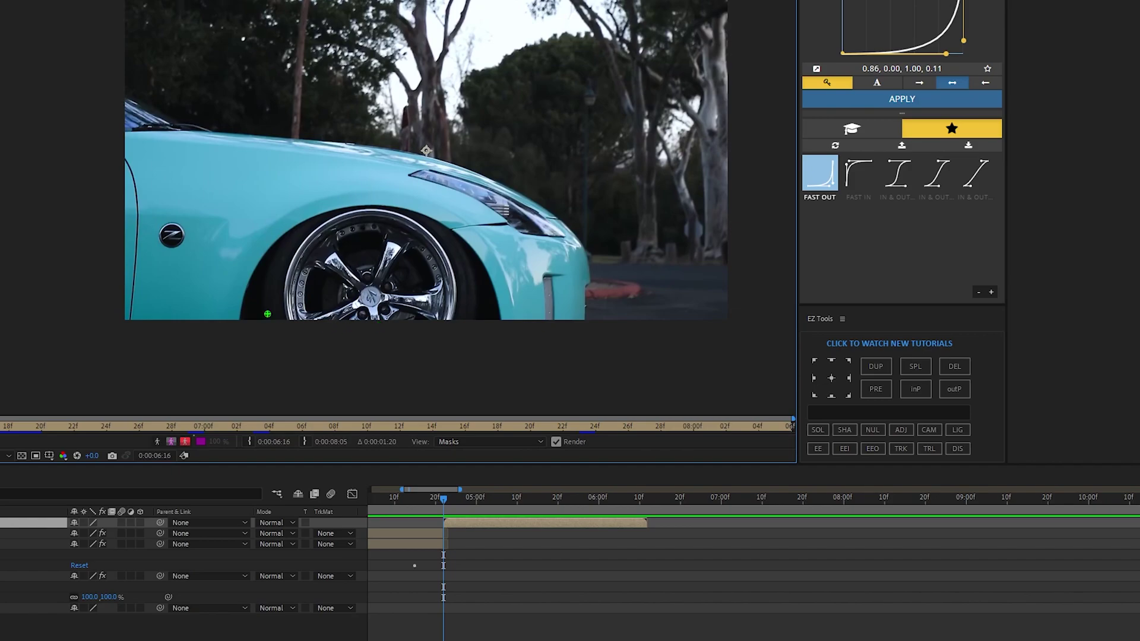
{"action": "mouse_move", "coordinate": [237, 309]}
{"action": "left_mouse_down"}
{"action": "mouse_move", "coordinate": [445, 317]}
{"action": "mouse_move", "coordinate": [569, 288]}
{"action": "left_mouse_up"}
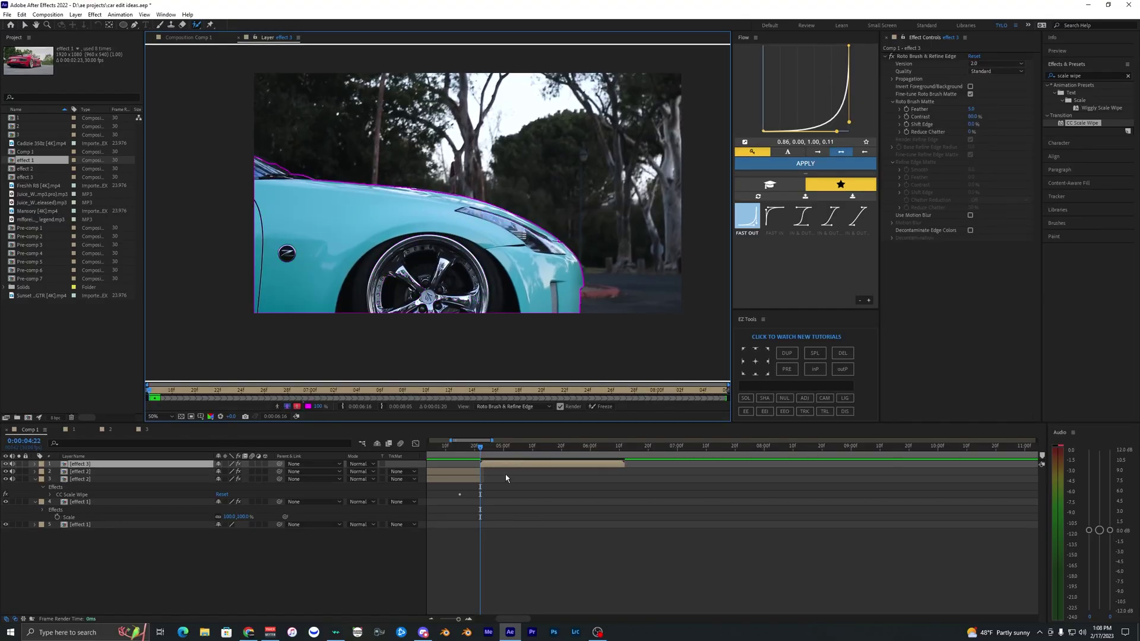
Propagate the Roto Brush matte frame by frame through the clip to 0:00:05:18
{"action": "left_click", "coordinate": [490, 473]}
{"action": "left_click", "coordinate": [485, 465]}
{"action": "key", "text": "Page_Down"}
{"action": "key", "text": "Page_Down"}
{"action": "key", "text": "Page_Down"}
{"action": "key", "text": "Page_Down"}
{"action": "key", "text": "Page_Down"}
{"action": "key", "text": "Page_Down"}
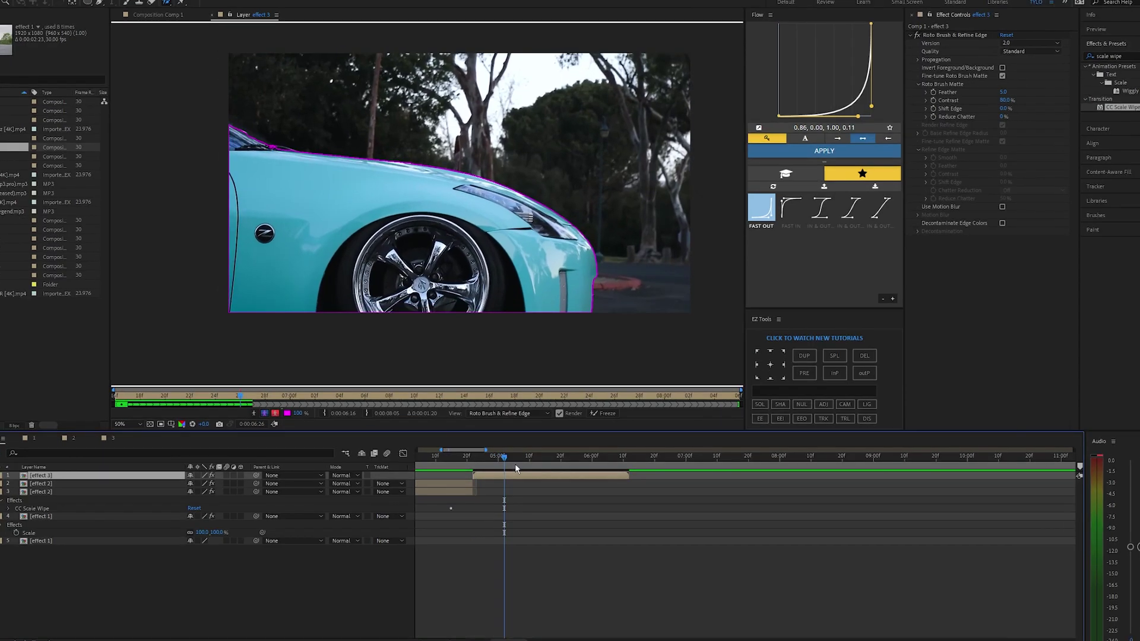
{"action": "key", "text": "Page_Down"}
{"action": "key", "text": "Page_Down"}
{"action": "key", "text": "Page_Down"}
{"action": "key", "text": "Page_Down"}
{"action": "key", "text": "Page_Down"}
{"action": "key", "text": "Page_Down"}
{"action": "key", "text": "Page_Down"}
{"action": "key", "text": "Page_Down"}
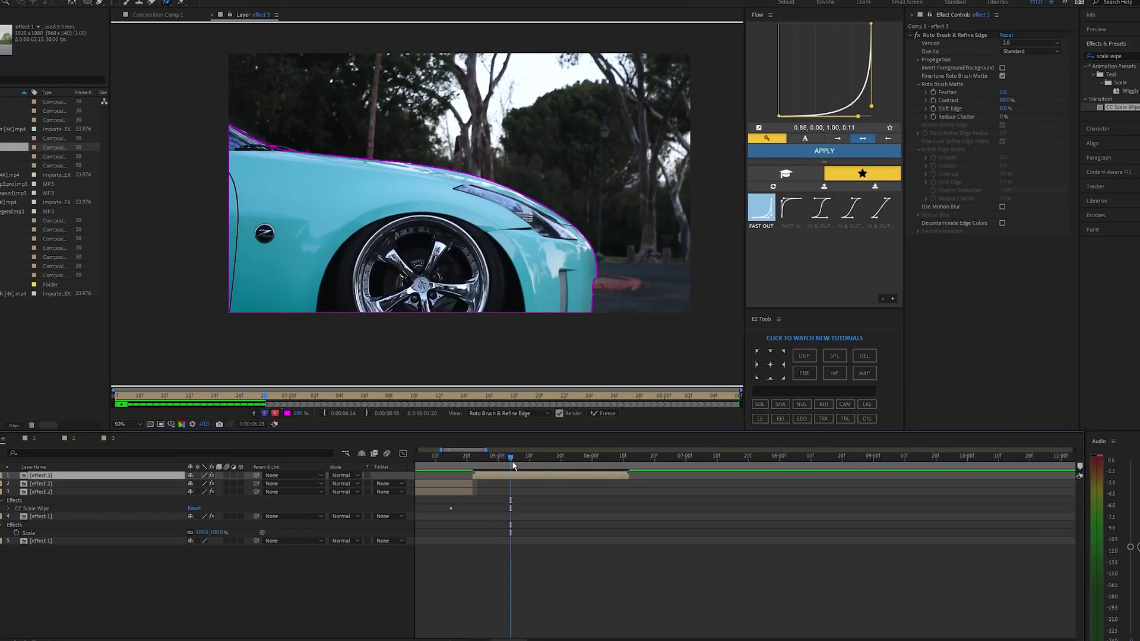
{"action": "key", "text": "Page_Down"}
{"action": "key", "text": "Page_Down"}
{"action": "key", "text": "Page_Down"}
{"action": "key", "text": "Page_Down"}
{"action": "key", "text": "Page_Down"}
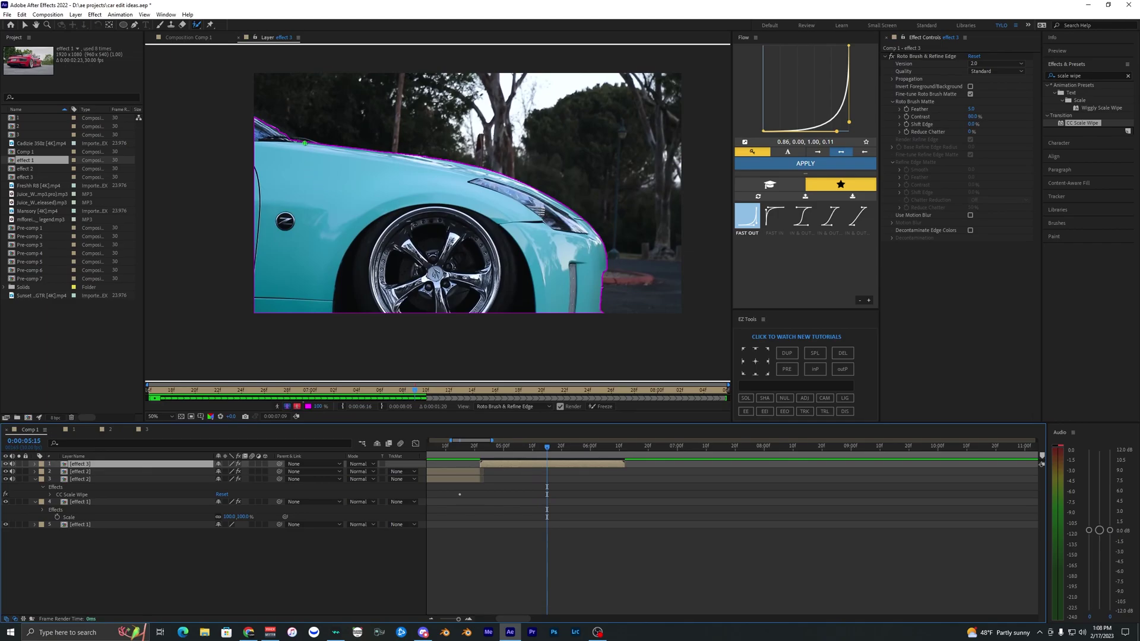
{"action": "key", "text": "Page_Down"}
{"action": "key", "text": "Page_Down"}
{"action": "key", "text": "Page_Down"}
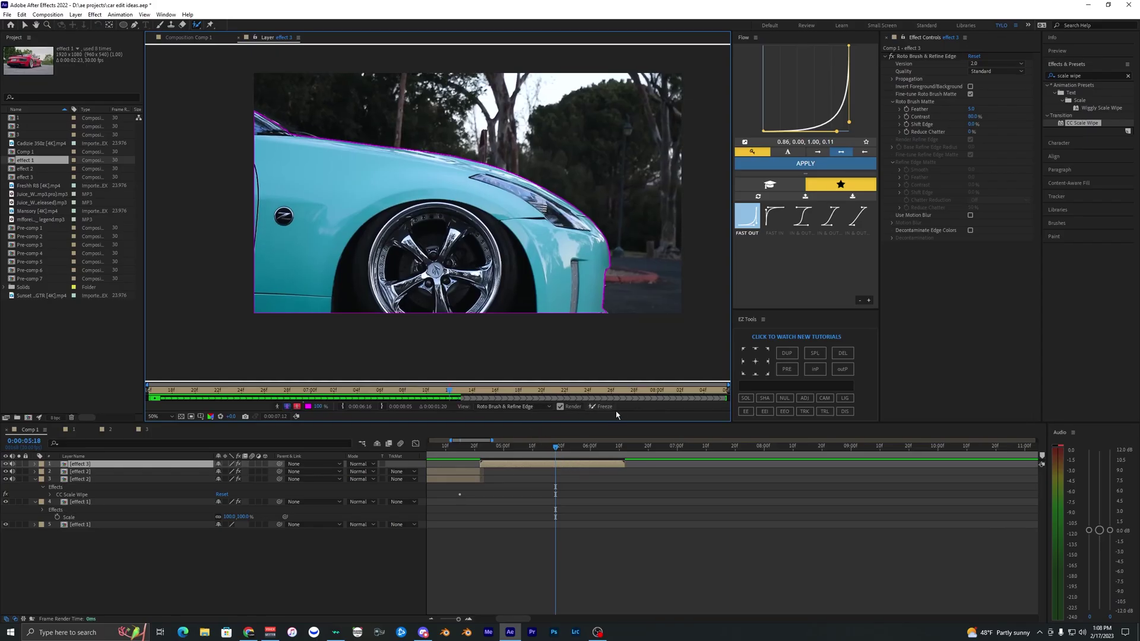
Freeze the Roto Brush propagation, return to the composition and switch to the Selection tool
{"action": "left_click", "coordinate": [604, 408]}
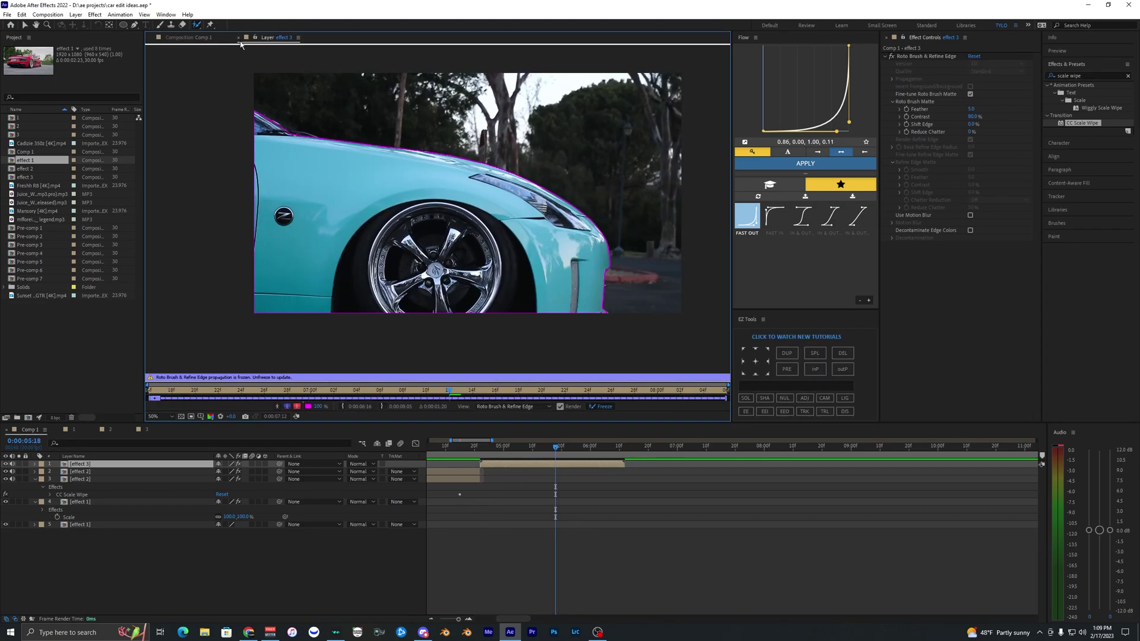
{"action": "left_click", "coordinate": [235, 37]}
{"action": "key", "text": "v"}
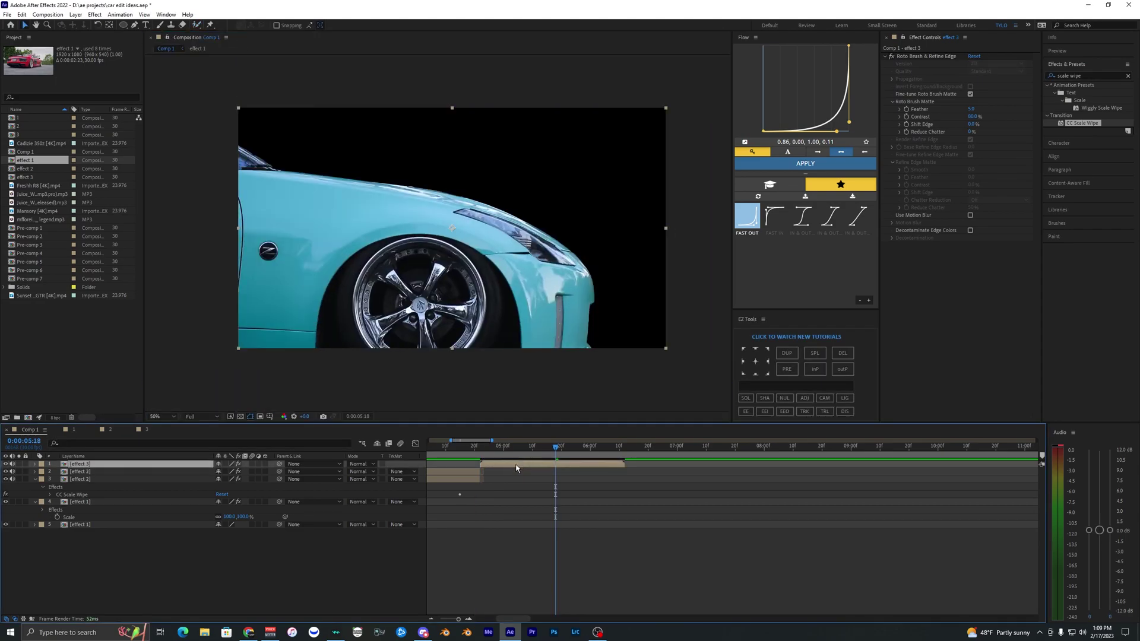
Duplicate the rotoscoped effect 3 layer twice and remove Roto Brush & Refine Edge from the lowest copy
{"action": "key", "text": "ctrl+d"}
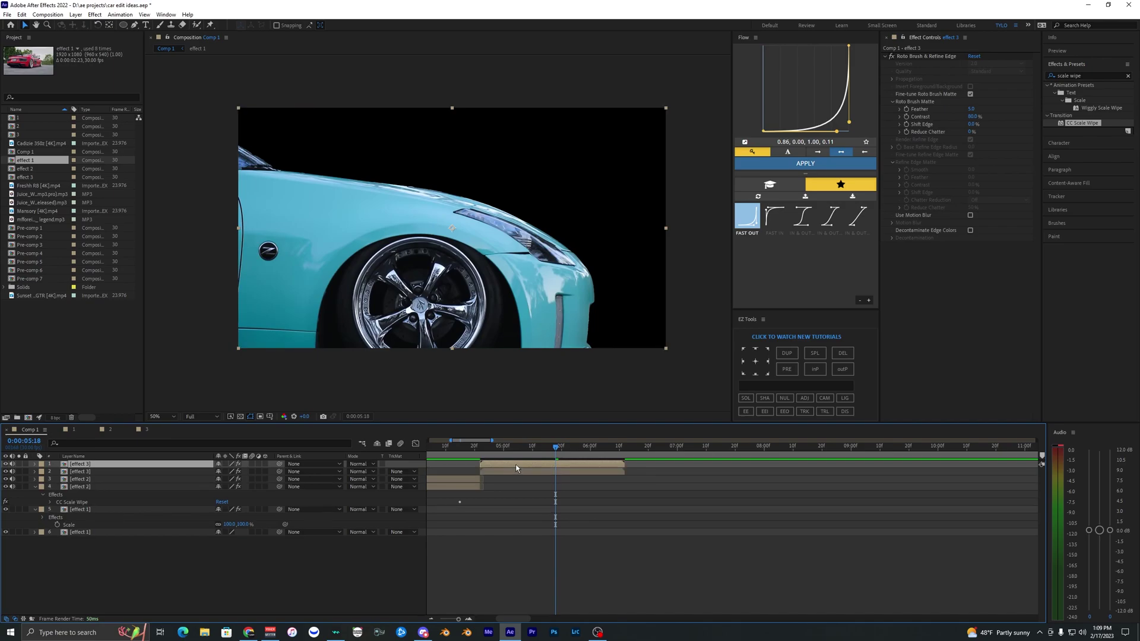
{"action": "key", "text": "ctrl+d"}
{"action": "left_click", "coordinate": [517, 478]}
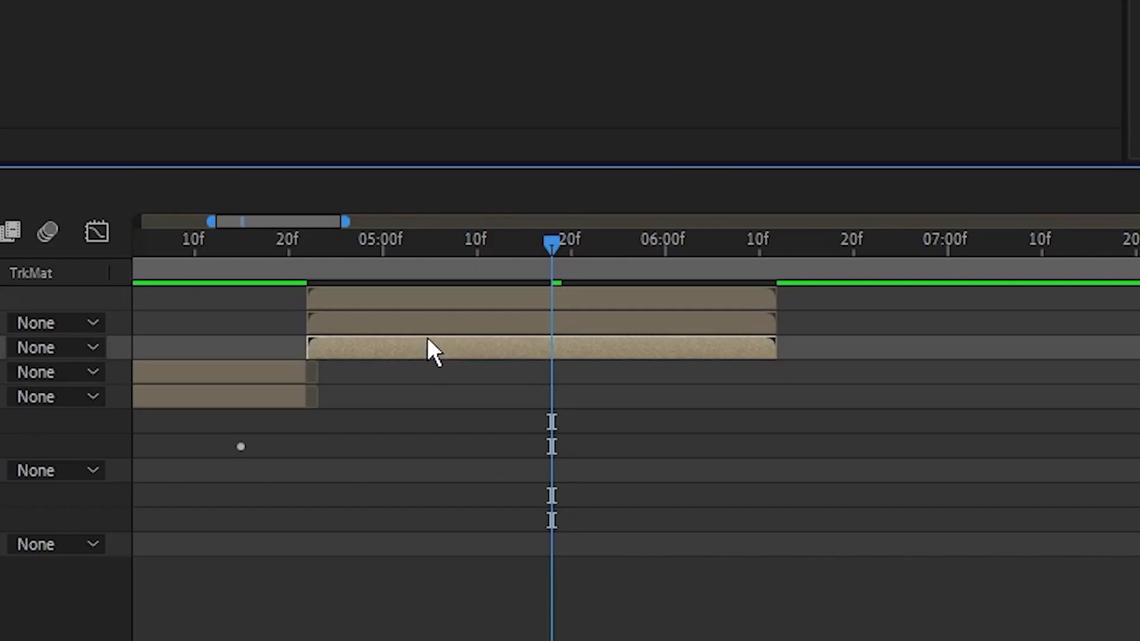
{"action": "left_click", "coordinate": [518, 472]}
{"action": "left_click", "coordinate": [518, 465]}
{"action": "left_click", "coordinate": [520, 478]}
{"action": "left_click", "coordinate": [524, 472]}
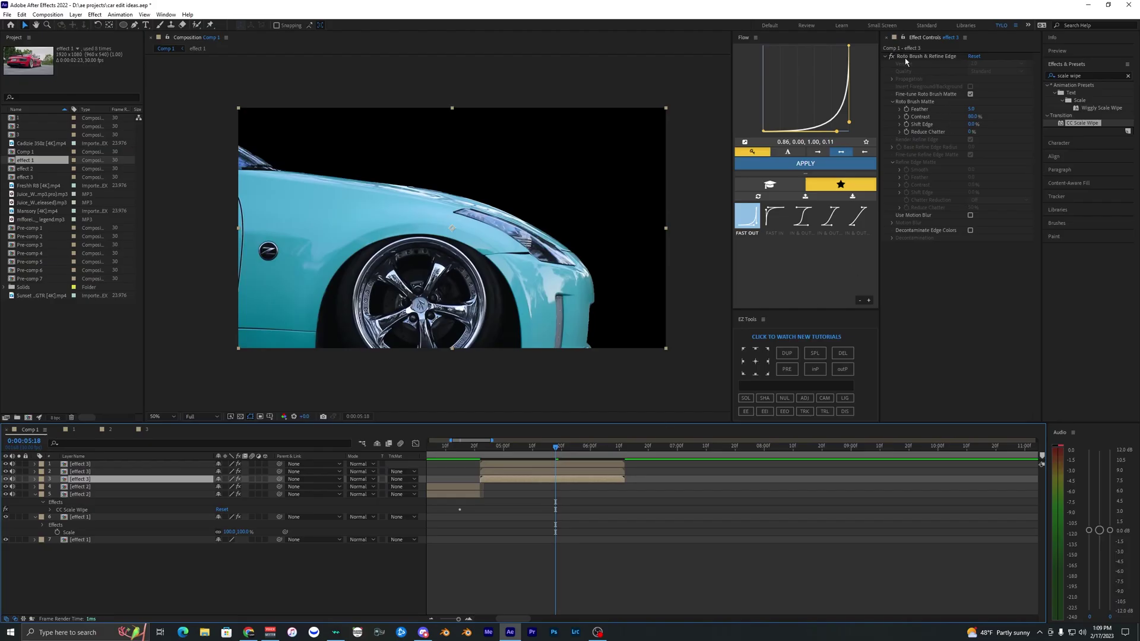
{"action": "key", "text": "Delete"}
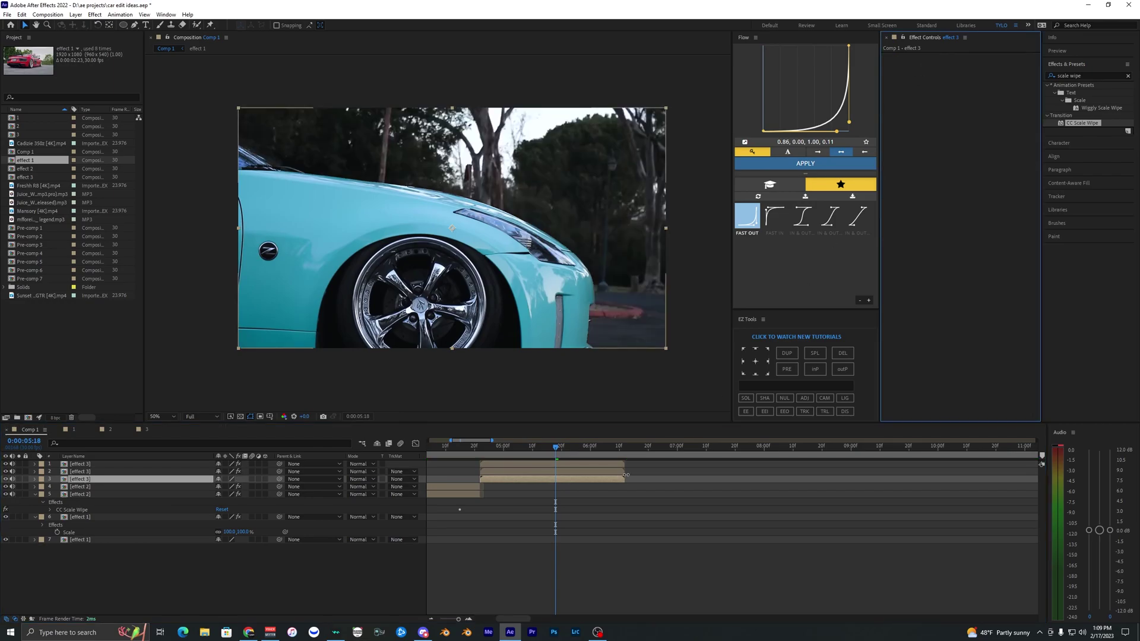
Find the Glitchify effect and apply it to the middle effect 3 copy
{"action": "left_click", "coordinate": [575, 471]}
{"action": "left_click", "coordinate": [575, 465]}
{"action": "left_click", "coordinate": [576, 472]}
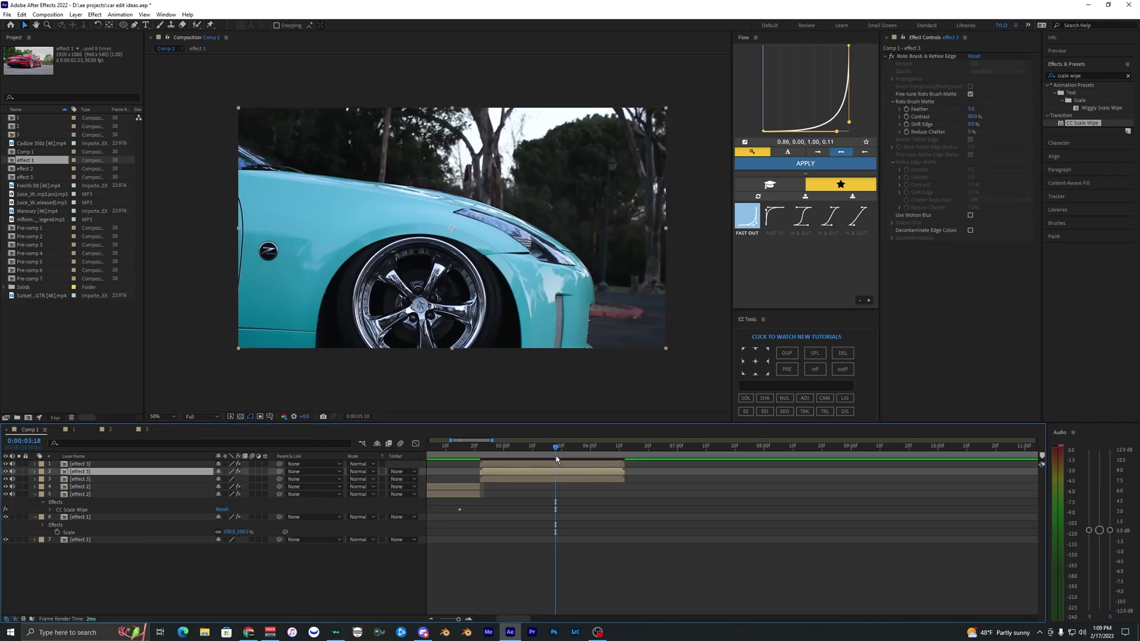
{"action": "left_click", "coordinate": [1077, 75]}
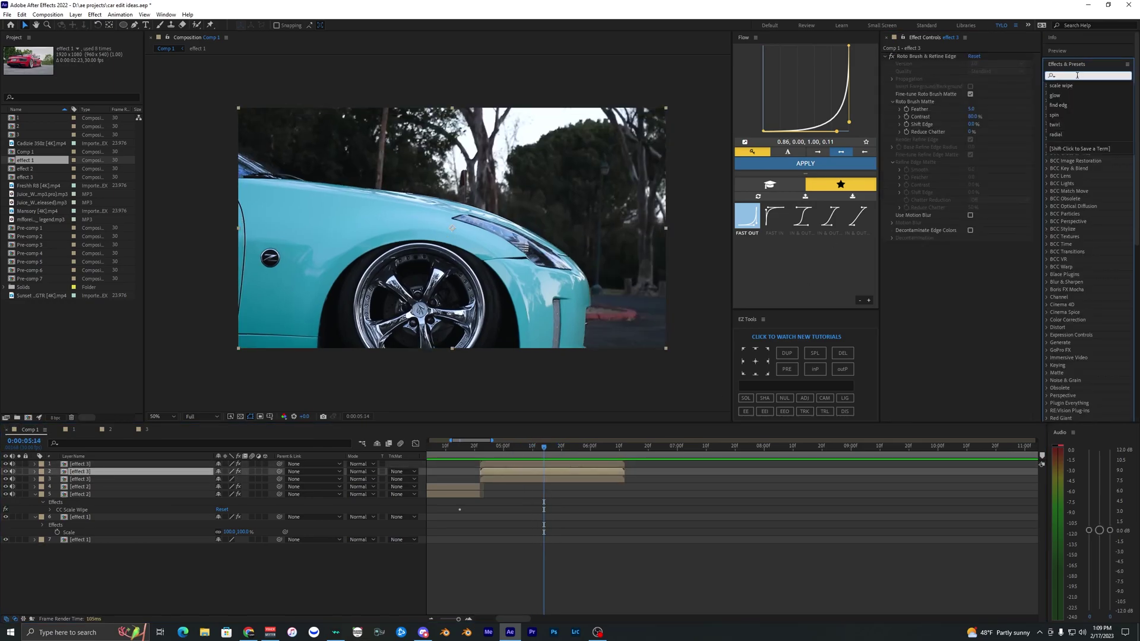
{"action": "type", "text": "glitchi"}
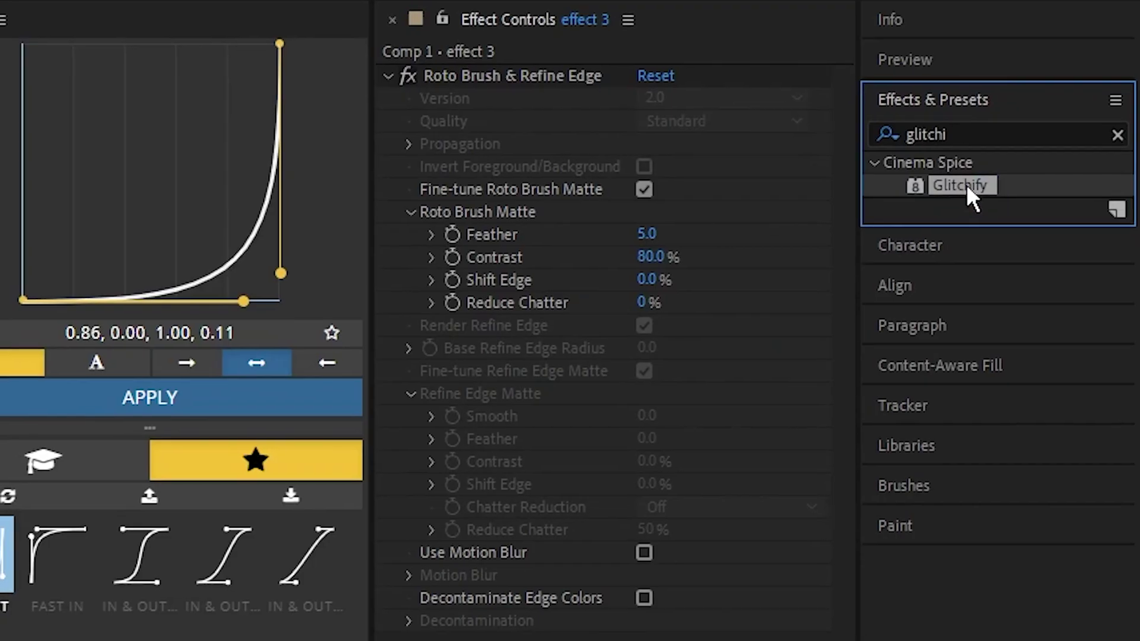
{"action": "left_click_drag", "start_coordinate": [1078, 92], "coordinate": [545, 475]}
{"action": "left_click_drag", "start_coordinate": [415, 383], "coordinate": [415, 380]}
{"action": "left_click_drag", "start_coordinate": [285, 308], "coordinate": [259, 317]}
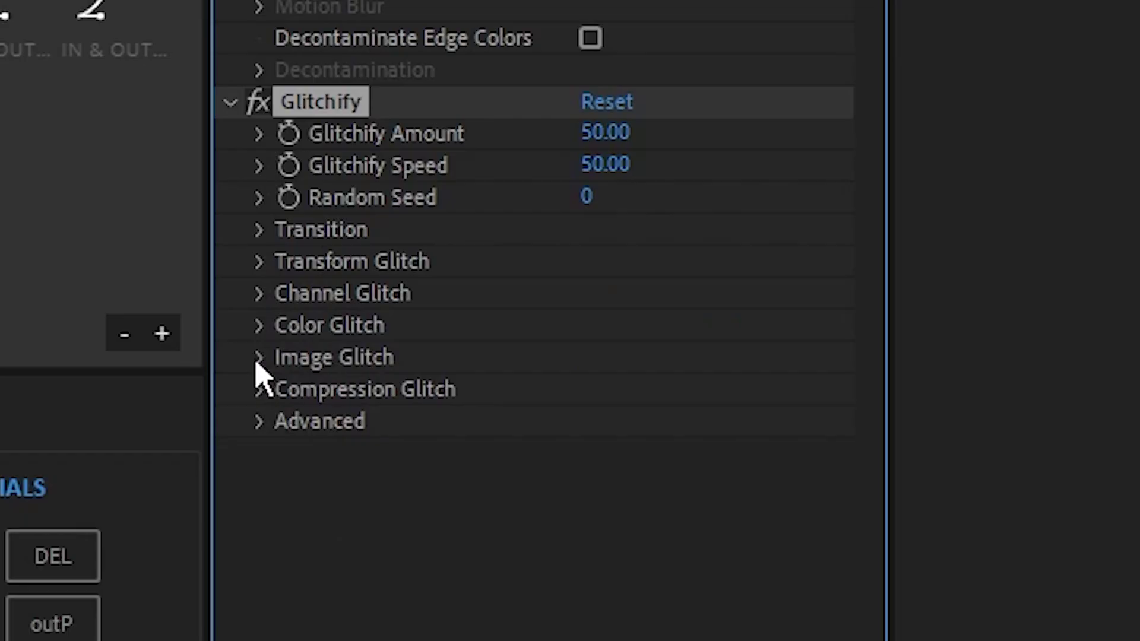
Disable Image Glitch and Color Glitch in the Glitchify settings
{"action": "left_click", "coordinate": [892, 306]}
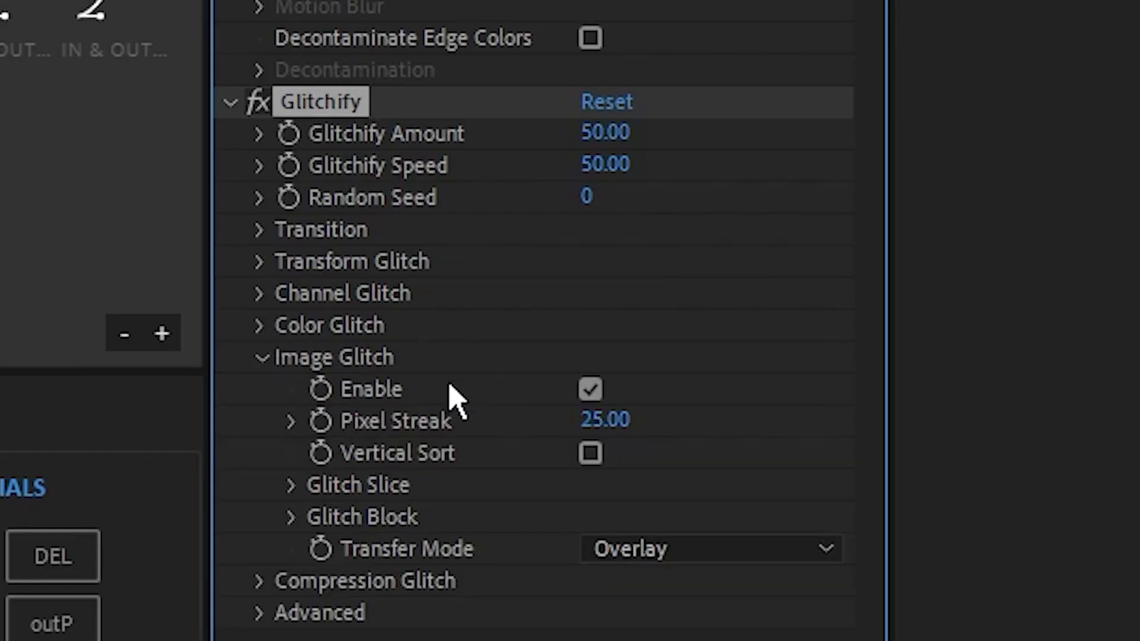
{"action": "left_click", "coordinate": [591, 390]}
{"action": "left_click", "coordinate": [261, 328]}
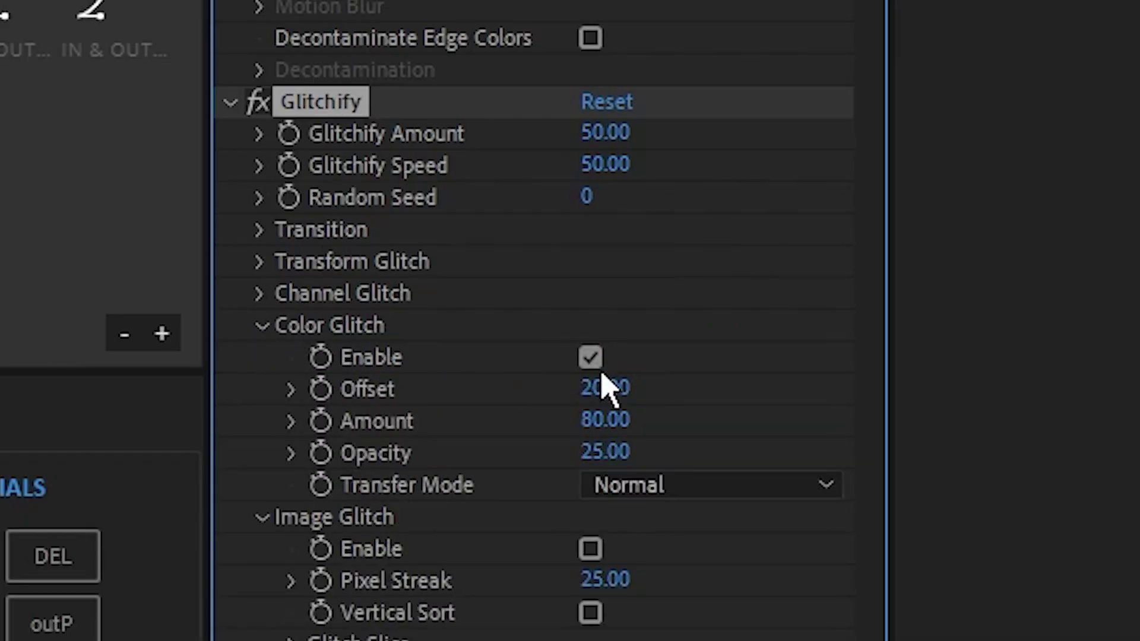
{"action": "left_click", "coordinate": [590, 357]}
{"action": "left_click", "coordinate": [261, 517]}
{"action": "left_click", "coordinate": [261, 325]}
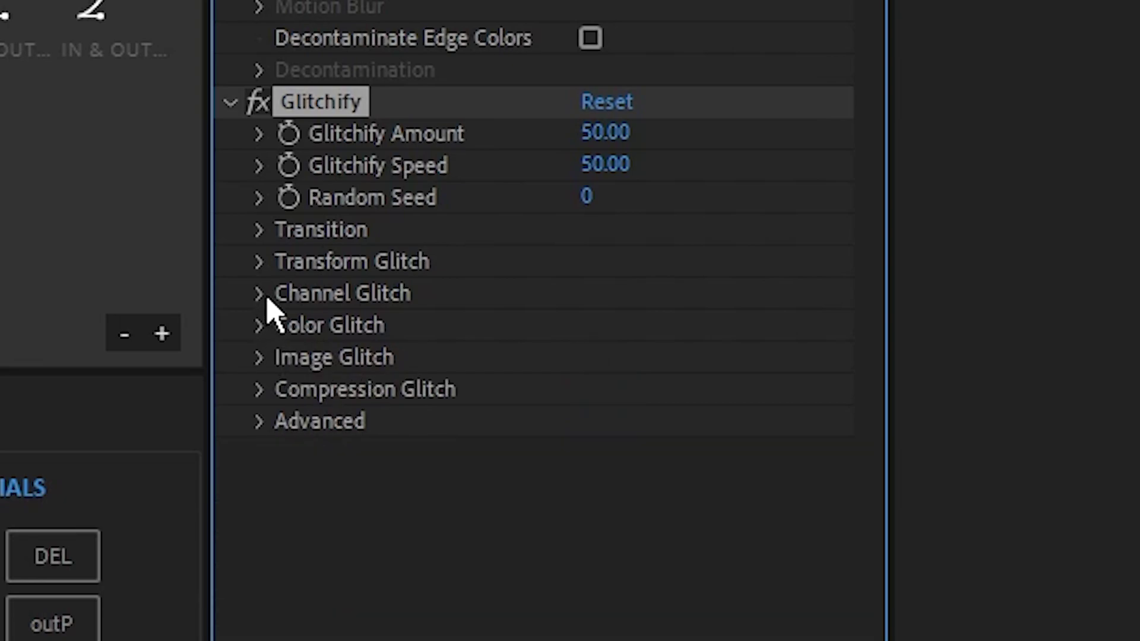
In Glitchify's Channel Glitch, set the Channel Split Horizontal Amount to 0 and the Channel Scale Speed Multiplier to 0
{"action": "left_click", "coordinate": [262, 293]}
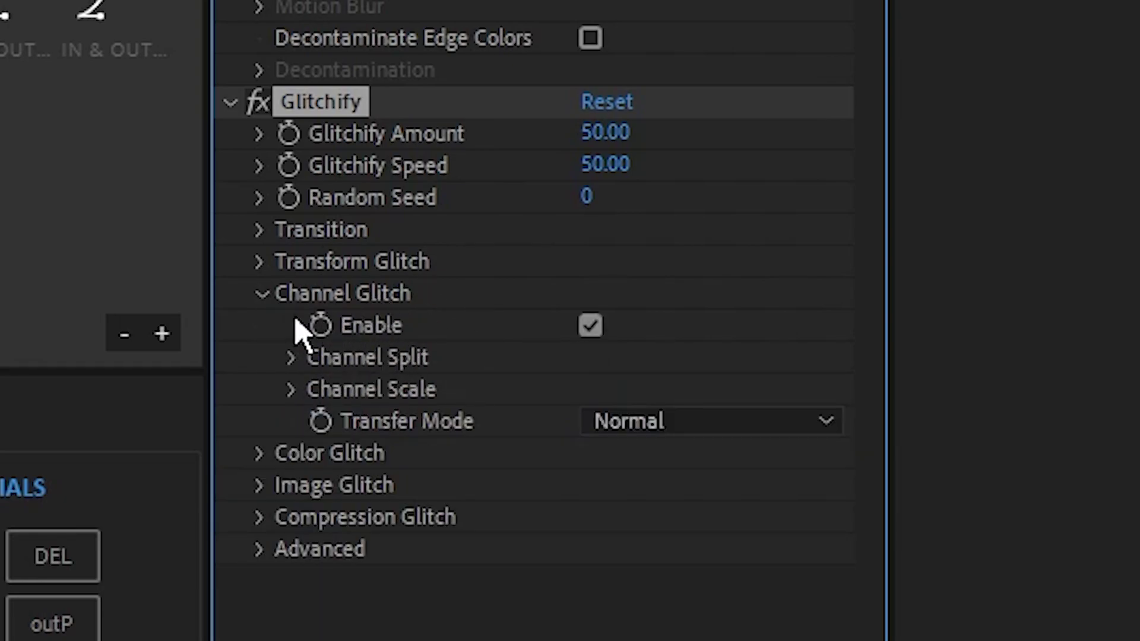
{"action": "left_click", "coordinate": [292, 390]}
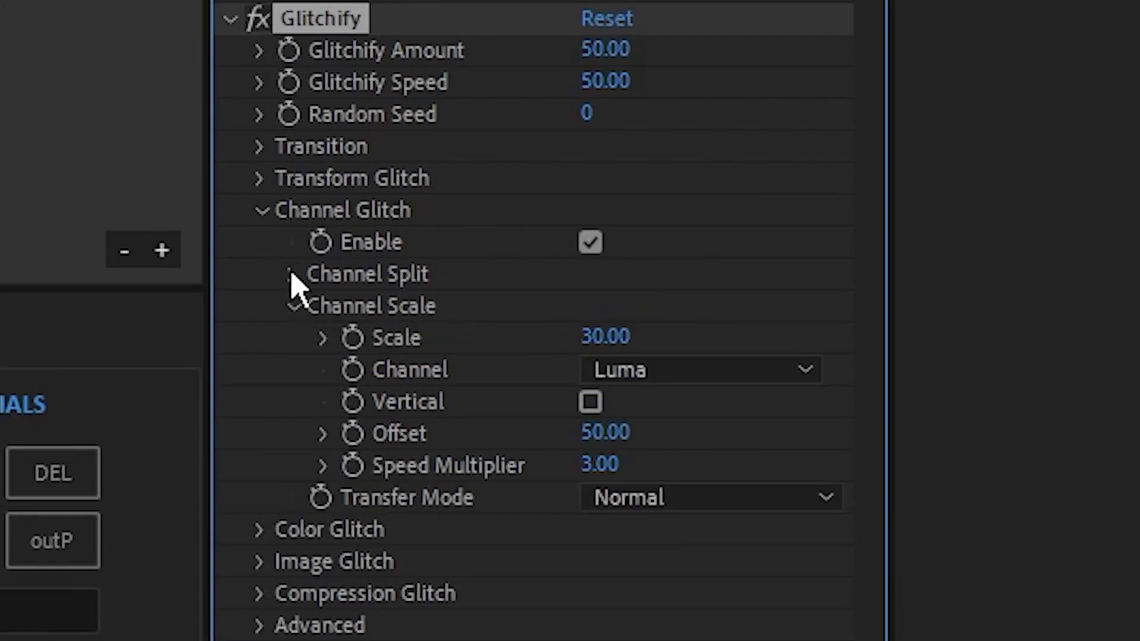
{"action": "left_click", "coordinate": [291, 357]}
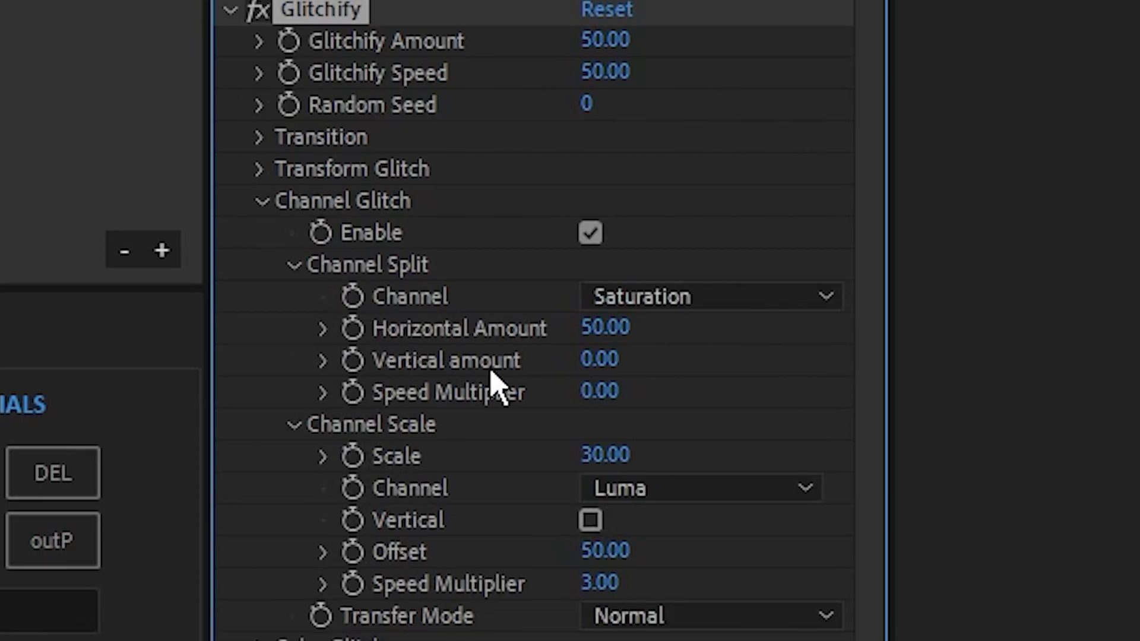
{"action": "left_click", "coordinate": [606, 330]}
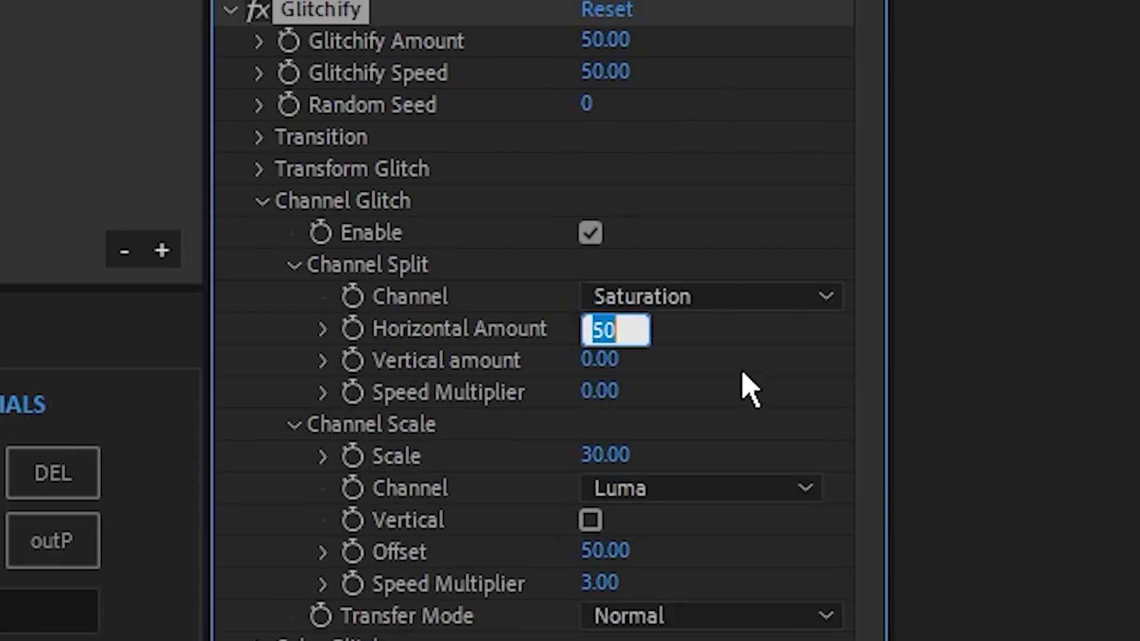
{"action": "type", "text": "0"}
{"action": "key", "text": "Return"}
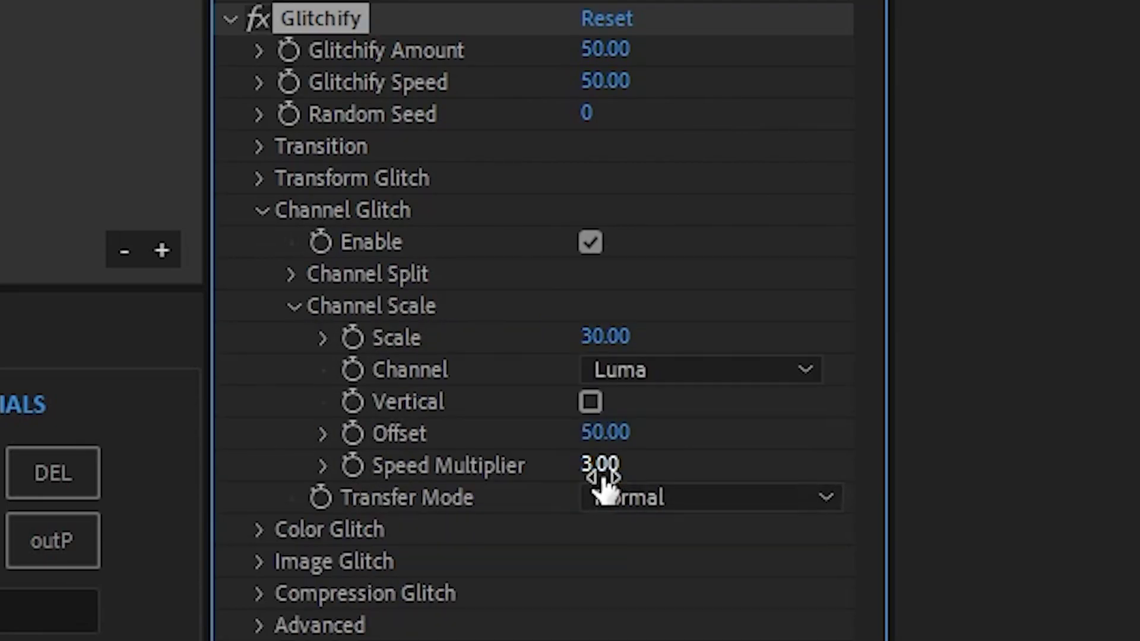
{"action": "left_click", "coordinate": [600, 468]}
{"action": "type", "text": "0"}
{"action": "key", "text": "Return"}
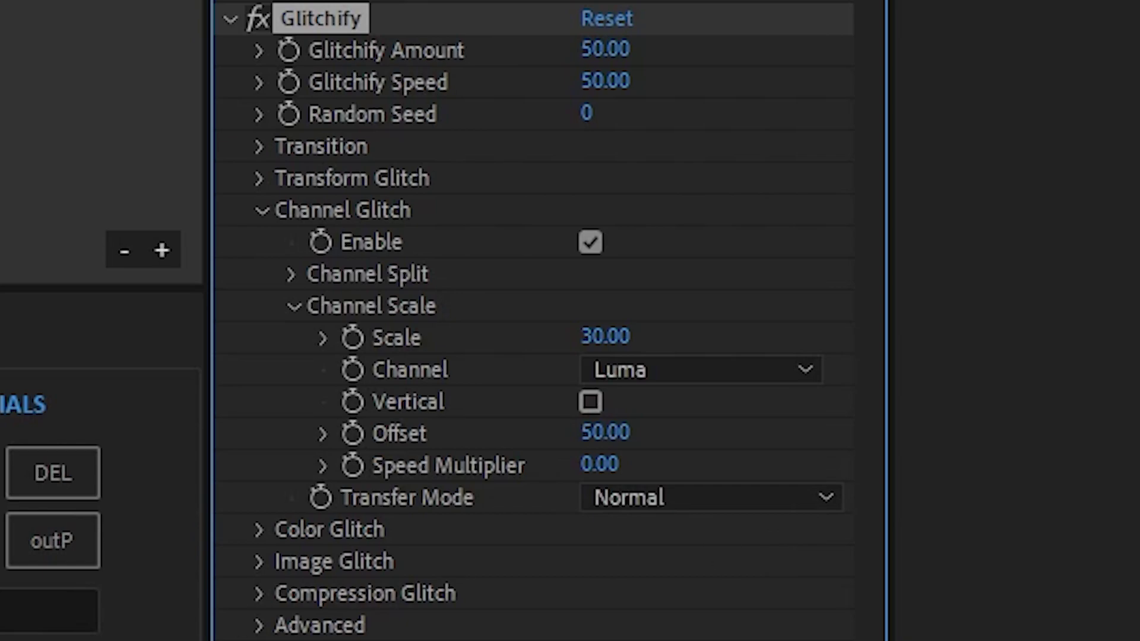
Try stretching the glitch with a Channel Scale of -600 and Vertical enabled, and inspect the particles around the car
{"action": "left_click_drag", "start_coordinate": [606, 336], "coordinate": [502, 378]}
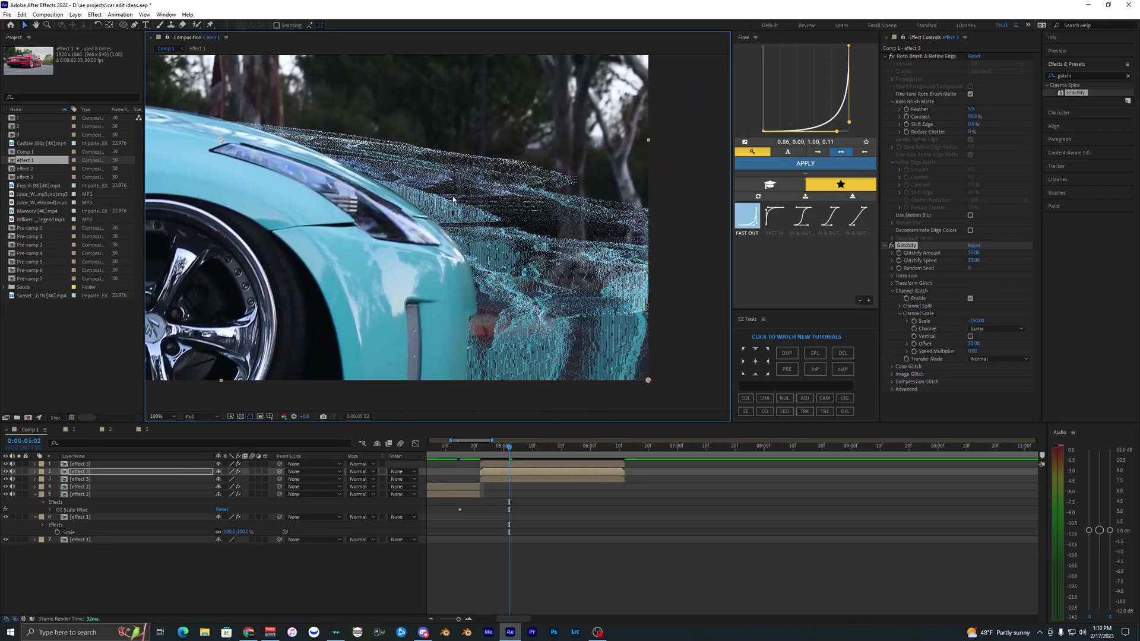
{"action": "left_click_drag", "start_coordinate": [467, 284], "coordinate": [539, 327]}
{"action": "scroll", "coordinate": [511, 311], "scroll_direction": "down", "scroll_amount": 1}
{"action": "left_click", "coordinate": [915, 322]}
{"action": "mouse_move", "coordinate": [978, 324]}
{"action": "left_mouse_down"}
{"action": "mouse_move", "coordinate": [982, 339]}
{"action": "mouse_move", "coordinate": [985, 324]}
{"action": "mouse_move", "coordinate": [1001, 323]}
{"action": "mouse_move", "coordinate": [976, 323]}
{"action": "left_mouse_up"}
{"action": "scroll", "coordinate": [369, 158], "scroll_direction": "up", "scroll_amount": 1}
{"action": "left_click_drag", "start_coordinate": [370, 158], "coordinate": [452, 138]}
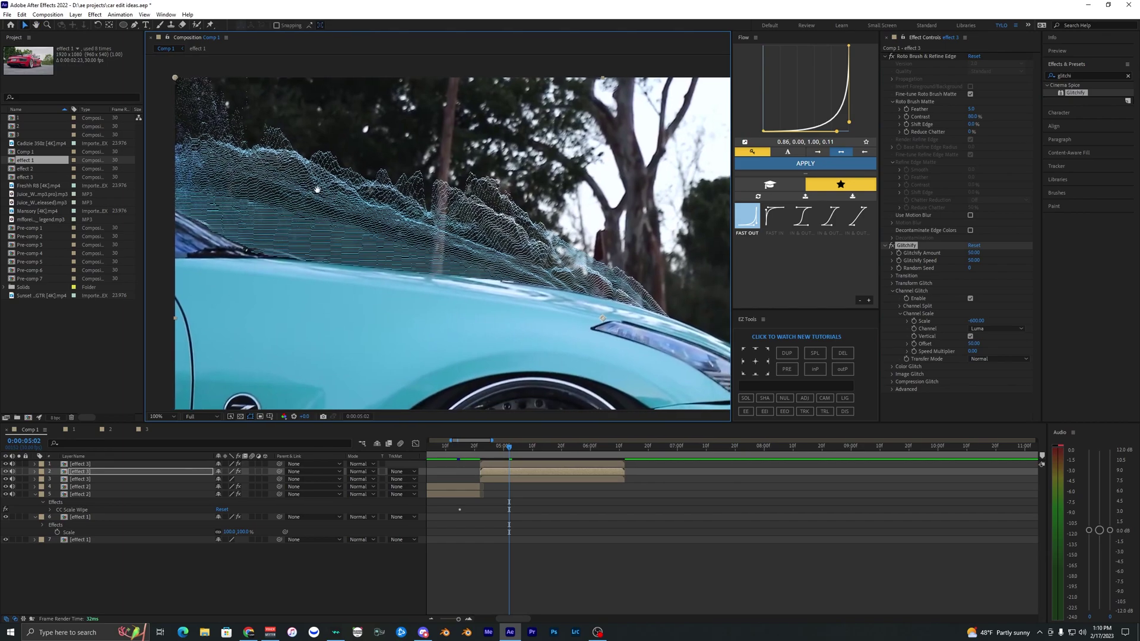
{"action": "scroll", "coordinate": [358, 198], "scroll_direction": "down", "scroll_amount": 2}
{"action": "left_click_drag", "start_coordinate": [358, 198], "coordinate": [293, 150]}
{"action": "left_click_drag", "start_coordinate": [402, 239], "coordinate": [440, 276]}
At the start of the effect 3 clip, turn off Vertical and set the Channel Scale's Scale to 0
{"action": "left_click", "coordinate": [481, 450]}
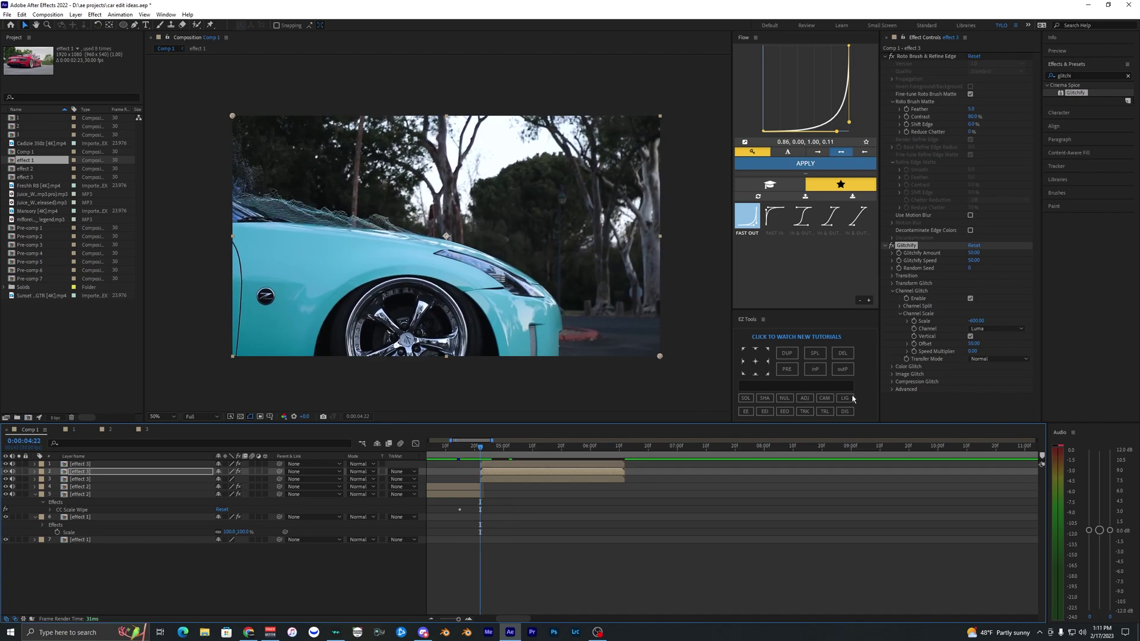
{"action": "left_click", "coordinate": [969, 336]}
{"action": "left_click_drag", "start_coordinate": [686, 305], "coordinate": [682, 298]}
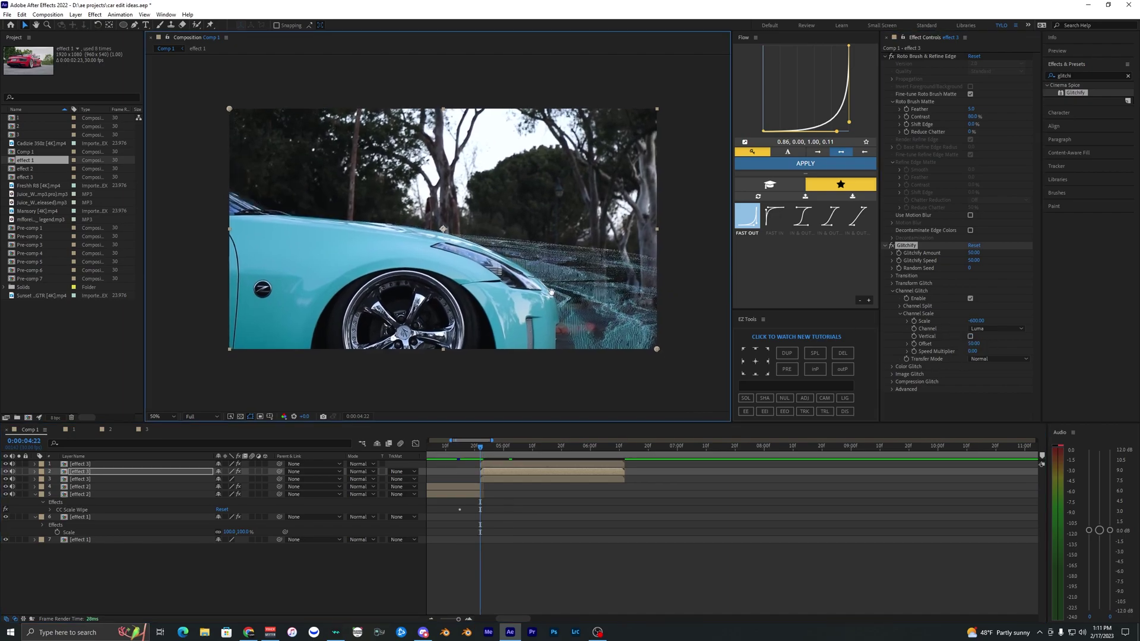
{"action": "left_click_drag", "start_coordinate": [559, 255], "coordinate": [561, 265]}
{"action": "left_click_drag", "start_coordinate": [976, 321], "coordinate": [983, 322]}
{"action": "left_click", "coordinate": [980, 322]}
{"action": "type", "text": "0"}
{"action": "key", "text": "Return"}
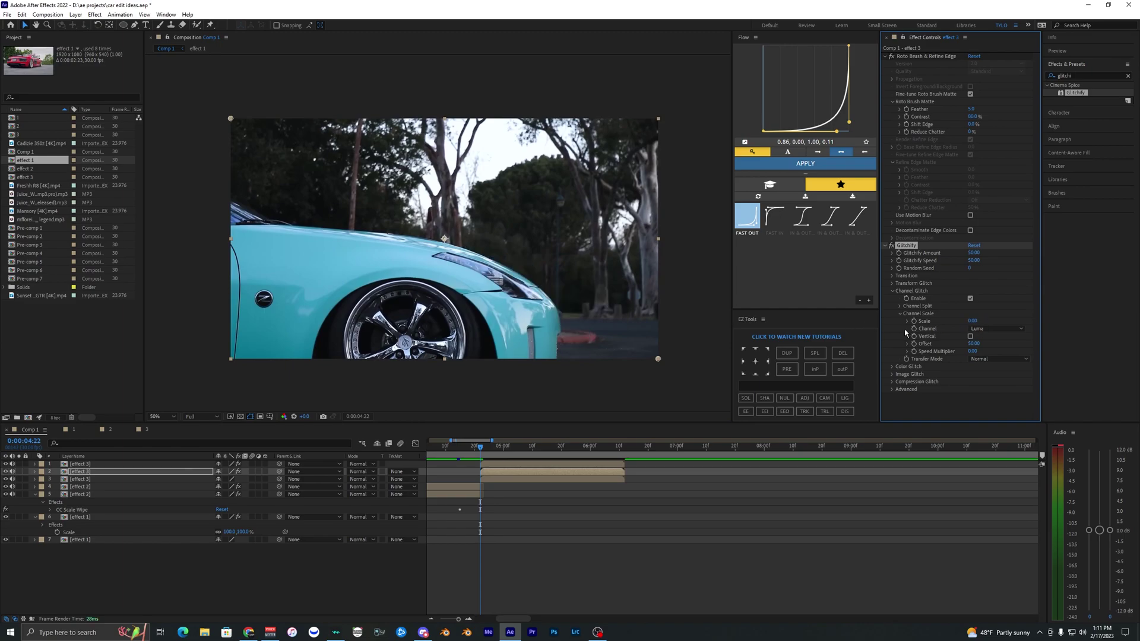
Keyframe the Channel Scale's Scale from the clip's start, setting it to -600 at 0:00:06:09, and reveal the layer's keyframes
{"action": "left_click_drag", "start_coordinate": [490, 454], "coordinate": [631, 458]}
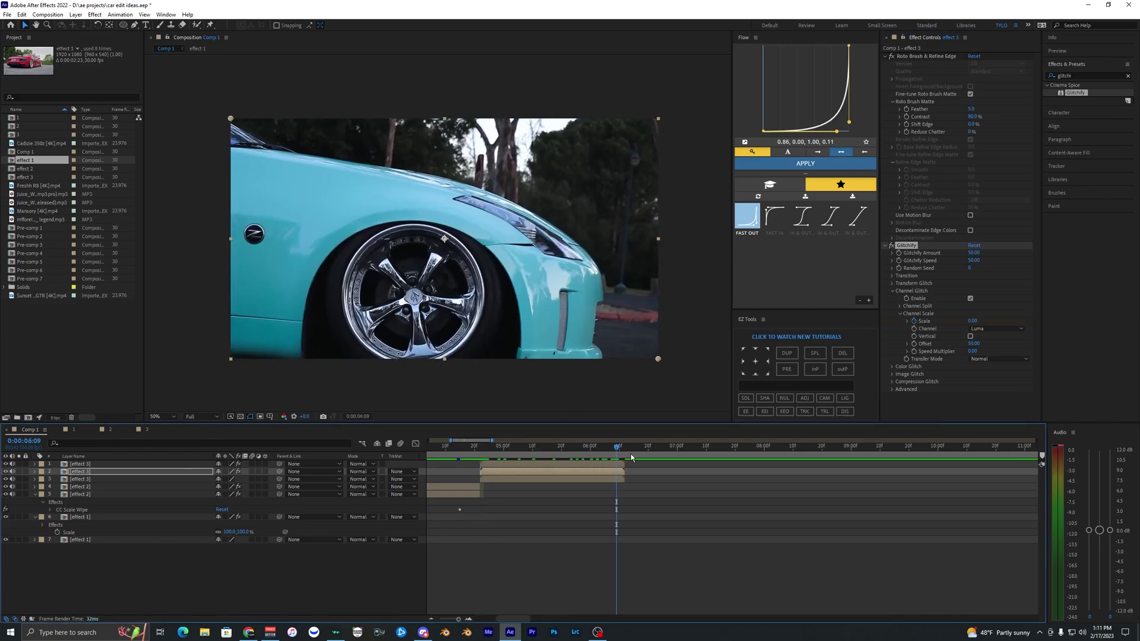
{"action": "left_click_drag", "start_coordinate": [976, 320], "coordinate": [954, 330]}
{"action": "key", "text": "u"}
{"action": "left_click", "coordinate": [621, 489]}
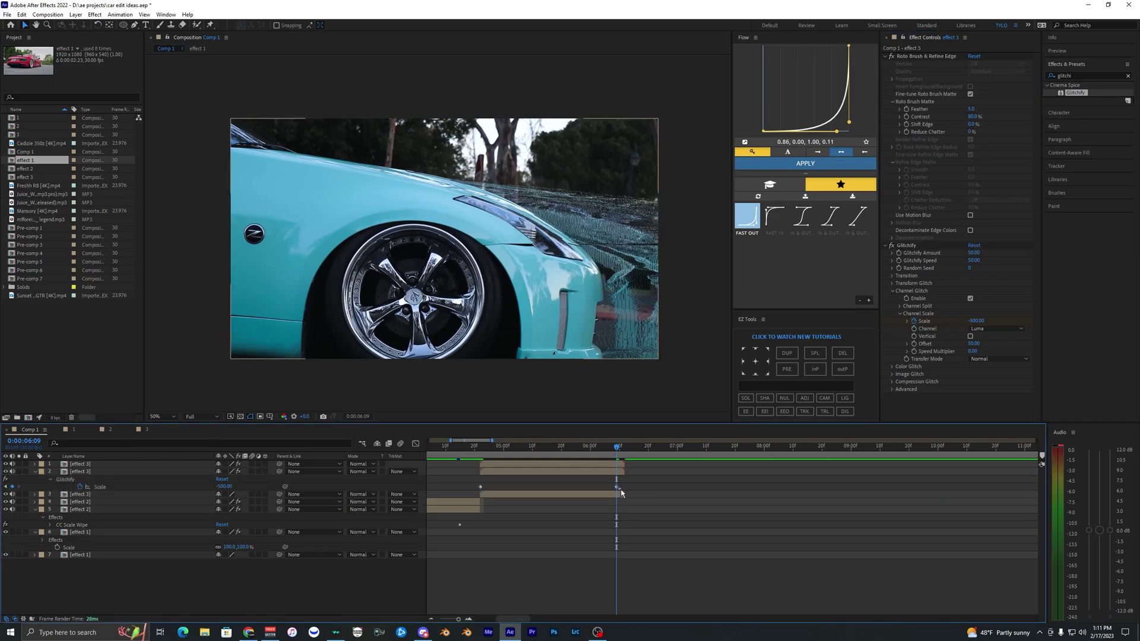
Move the last Channel Scale keyframe to the clip's end, and easy-ease both keyframes with a value curve that starts steeply
{"action": "left_click_drag", "start_coordinate": [618, 487], "coordinate": [469, 491]}
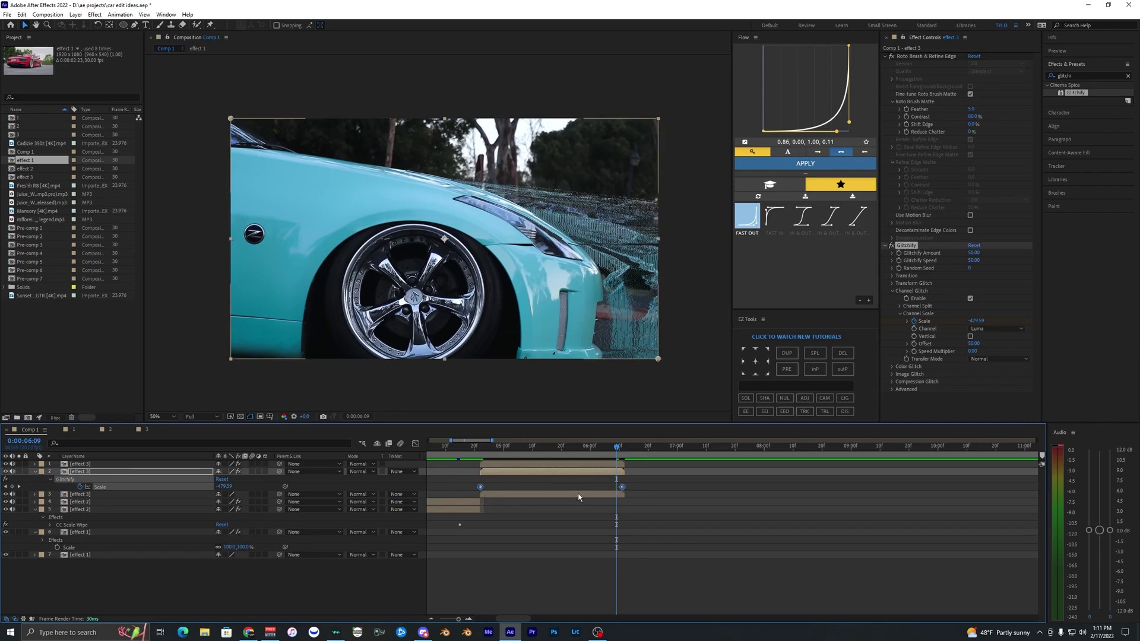
{"action": "key", "text": "F9"}
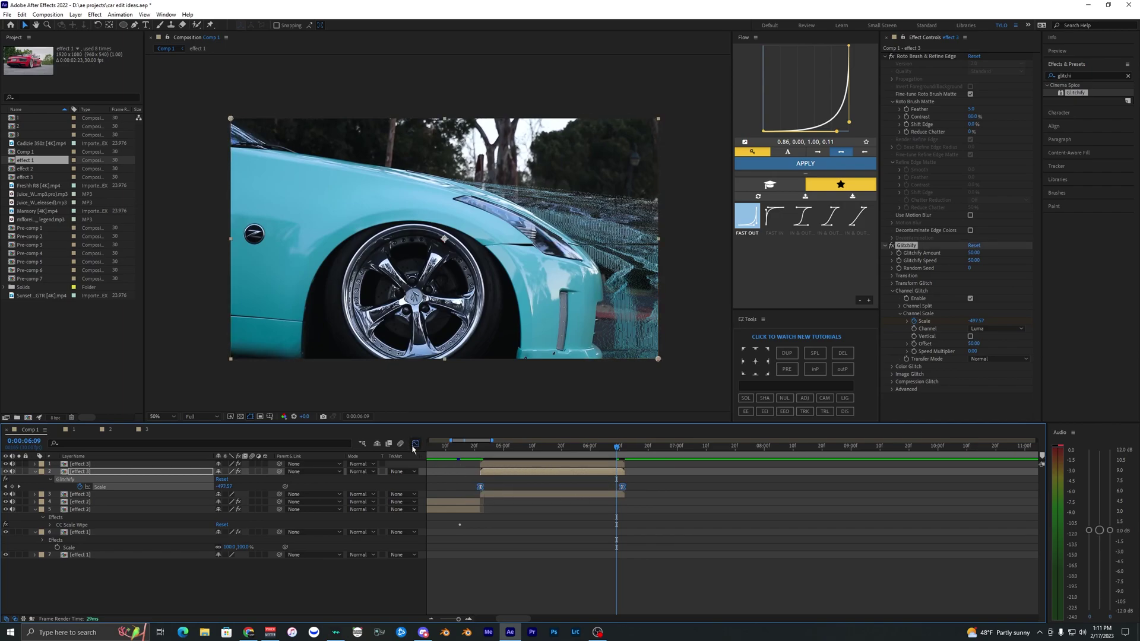
{"action": "left_click", "coordinate": [415, 444]}
{"action": "left_click_drag", "start_coordinate": [529, 471], "coordinate": [470, 516]}
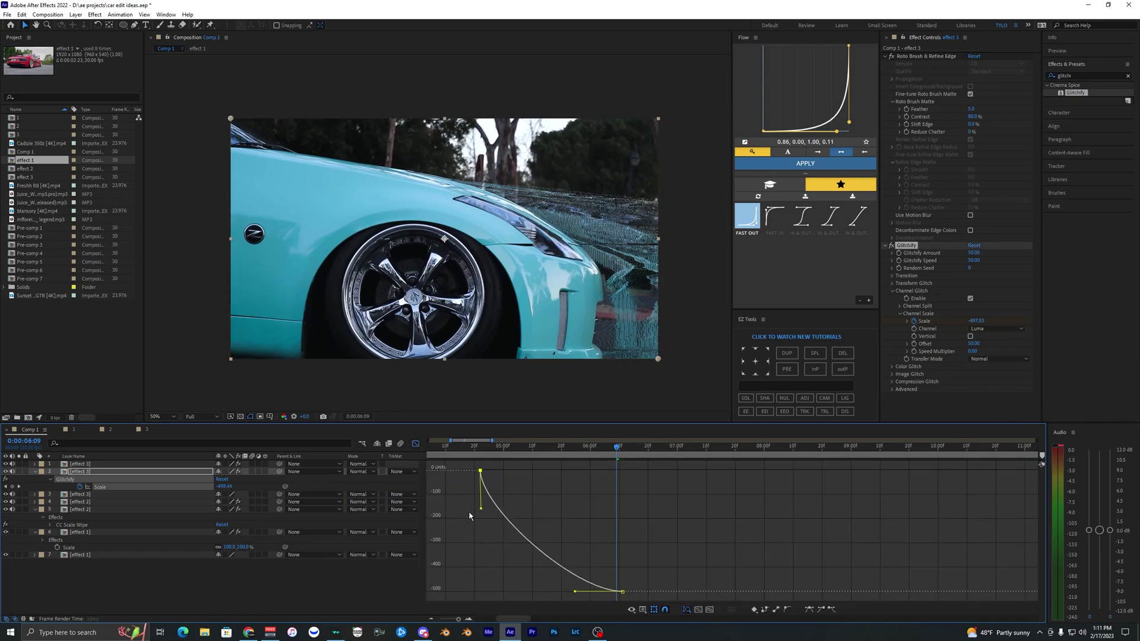
{"action": "left_click", "coordinate": [481, 447]}
{"action": "left_click", "coordinate": [415, 444]}
{"action": "key", "text": "space"}
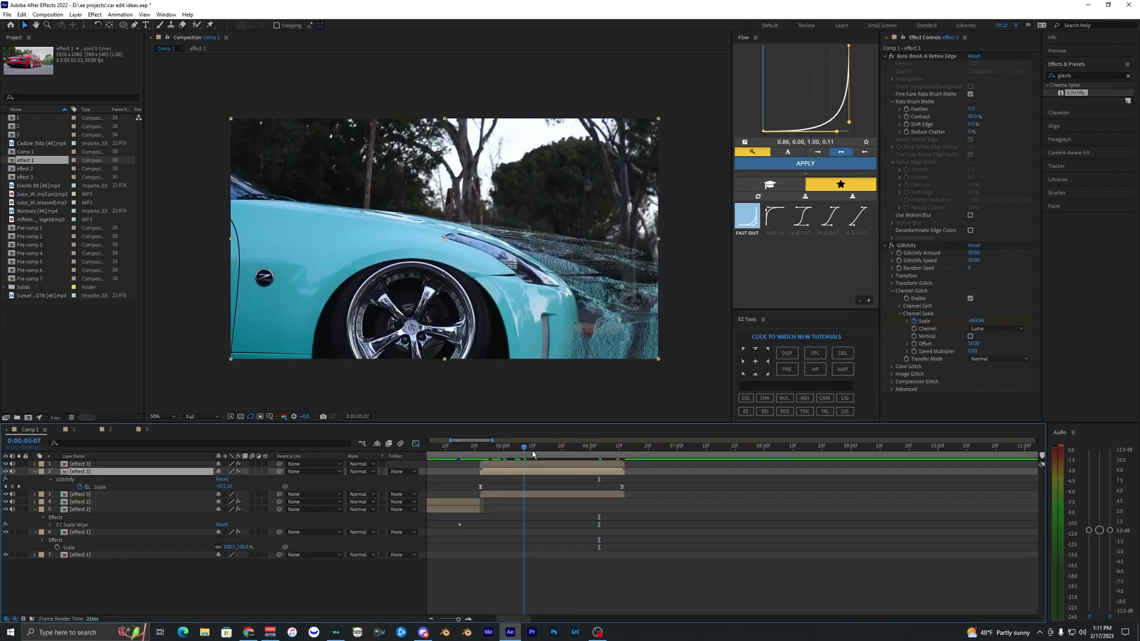
{"action": "left_click", "coordinate": [554, 455]}
Find the Stylize Glow effect and apply it to the effect 3 layer carrying Glitchify
{"action": "left_click", "coordinate": [1079, 74]}
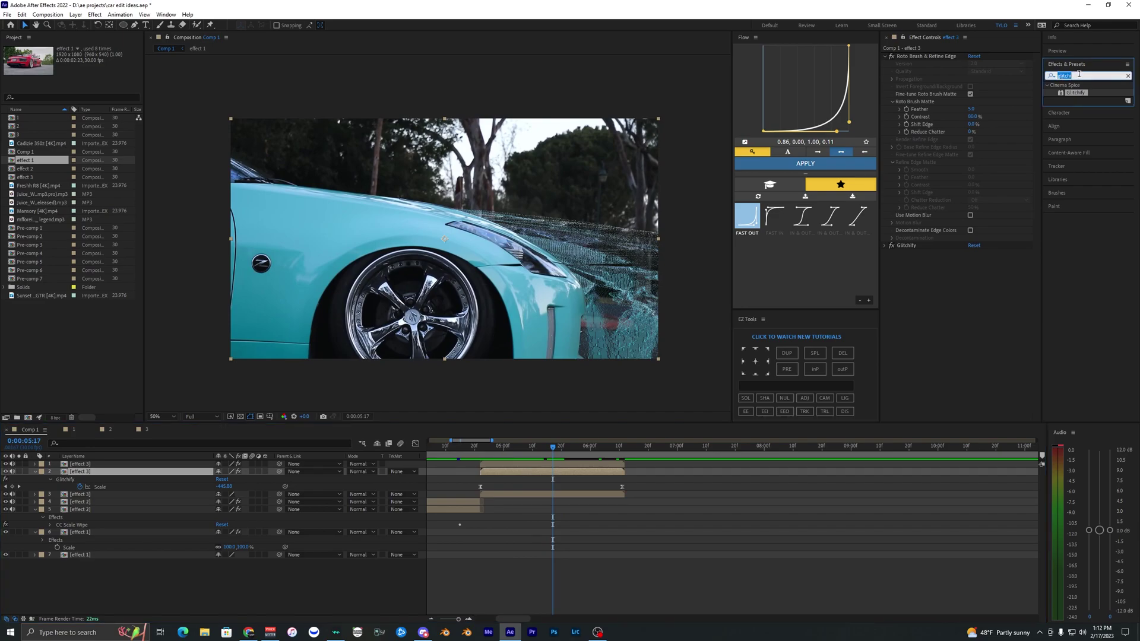
{"action": "type", "text": "glow"}
{"action": "scroll", "coordinate": [1089, 308], "scroll_direction": "down", "scroll_amount": 5}
{"action": "left_click_drag", "start_coordinate": [969, 307], "coordinate": [968, 306]}
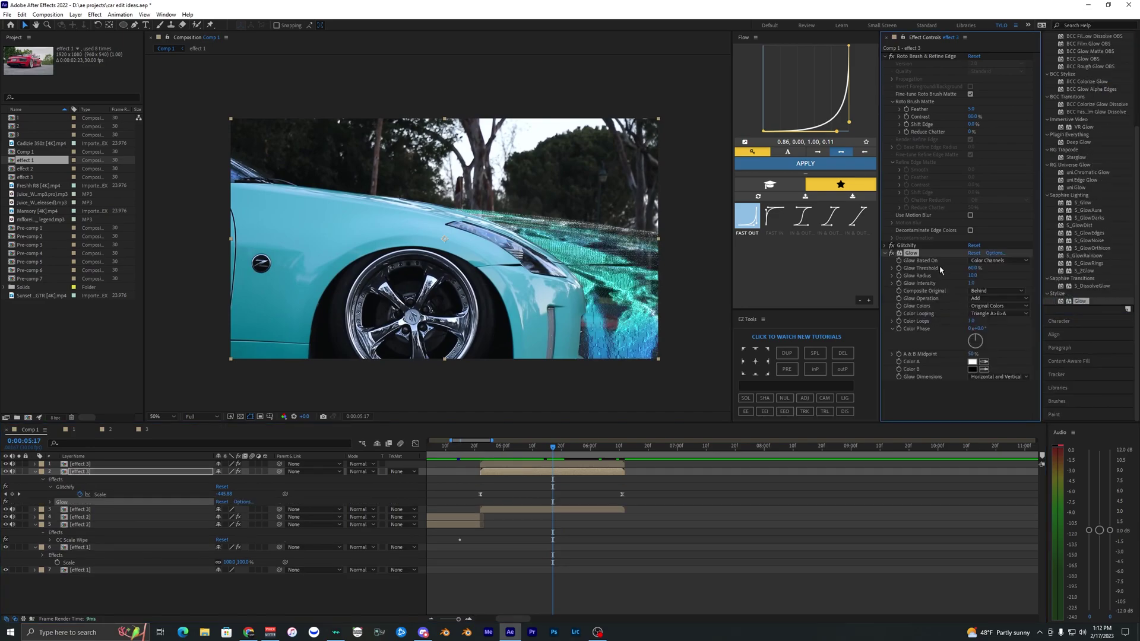
Set the Glow Threshold to 30% and the Glow Radius to 28
{"action": "left_click", "coordinate": [972, 269]}
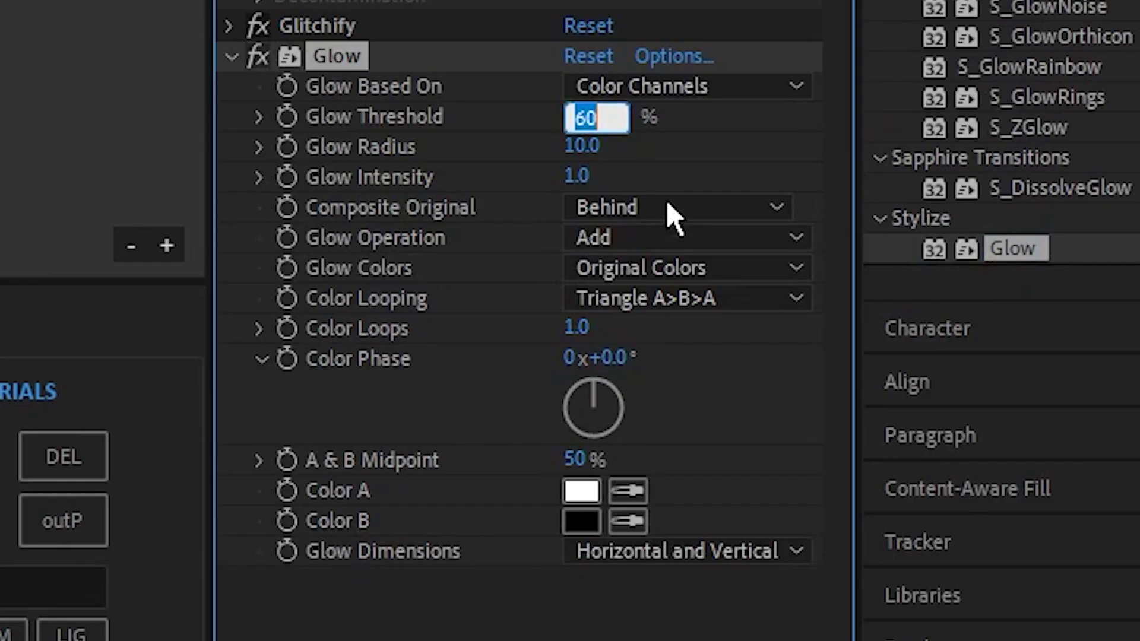
{"action": "type", "text": "30"}
{"action": "key", "text": "Return"}
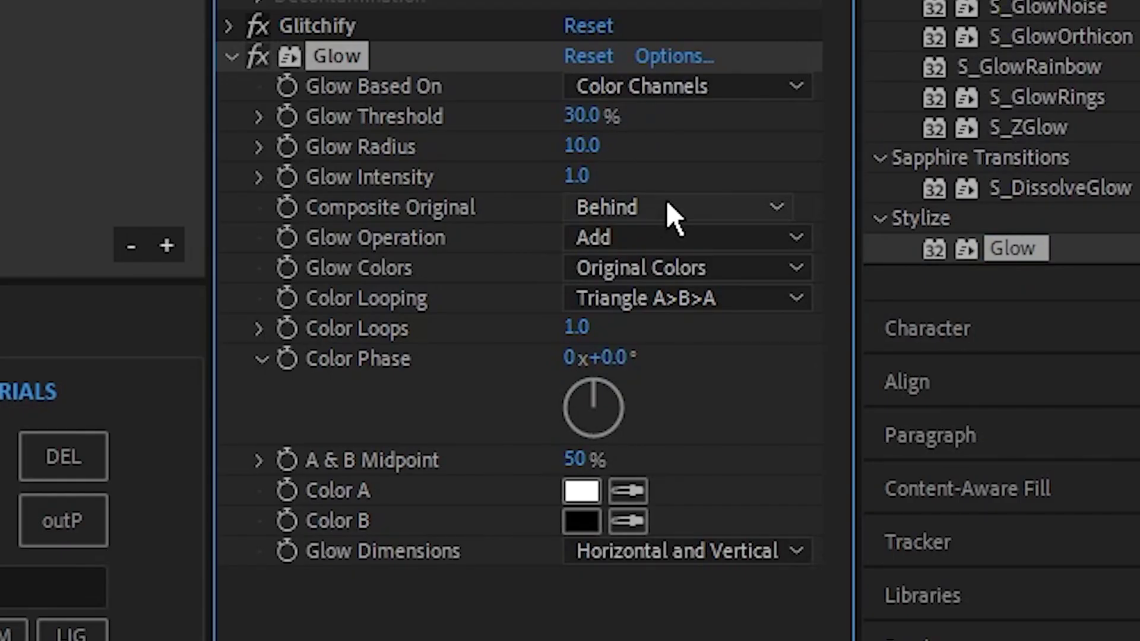
{"action": "left_click", "coordinate": [581, 146]}
{"action": "type", "text": "90"}
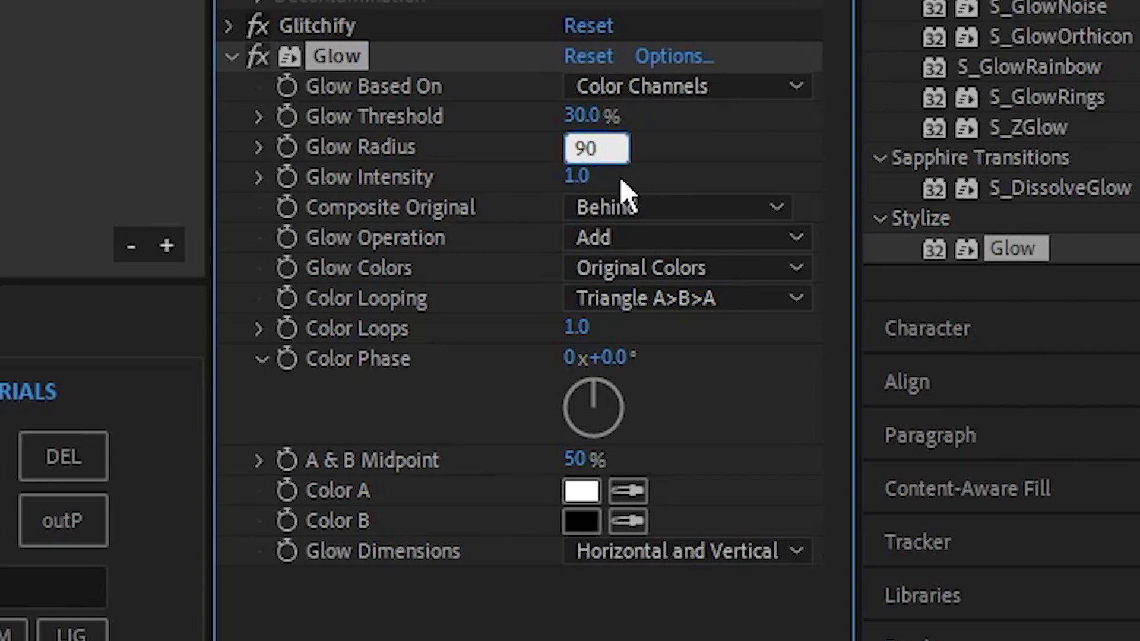
{"action": "key", "text": "Return"}
{"action": "left_click_drag", "start_coordinate": [934, 276], "coordinate": [932, 276]}
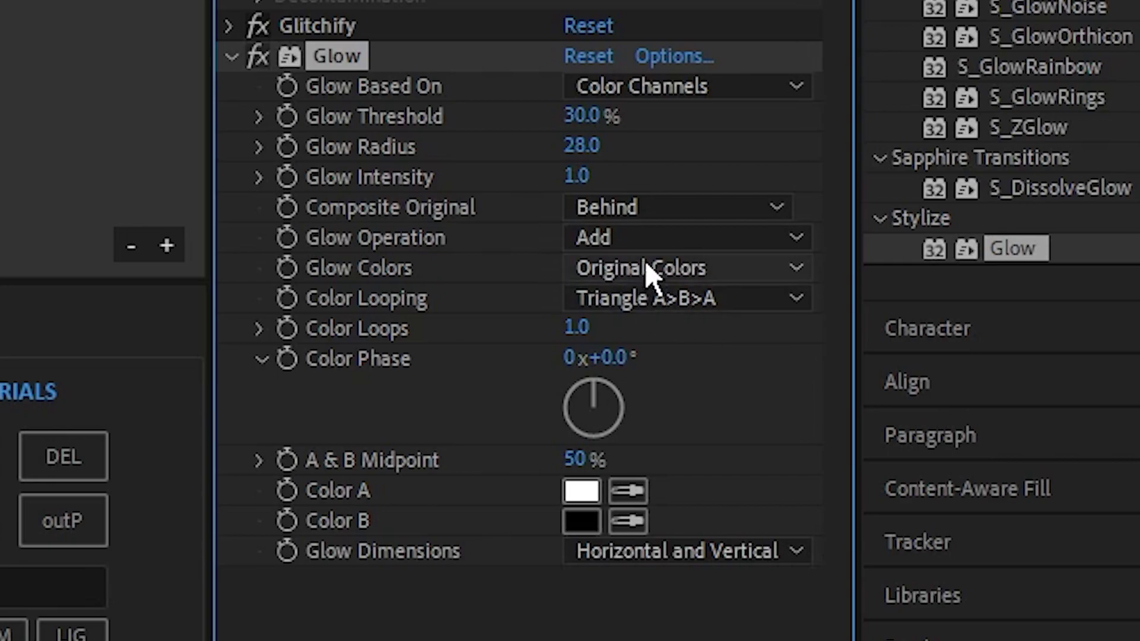
Try Glow Colors set to A & B Colors with a different Color A
{"action": "left_click", "coordinate": [1003, 306]}
{"action": "left_click", "coordinate": [1005, 326]}
{"action": "left_click", "coordinate": [583, 488]}
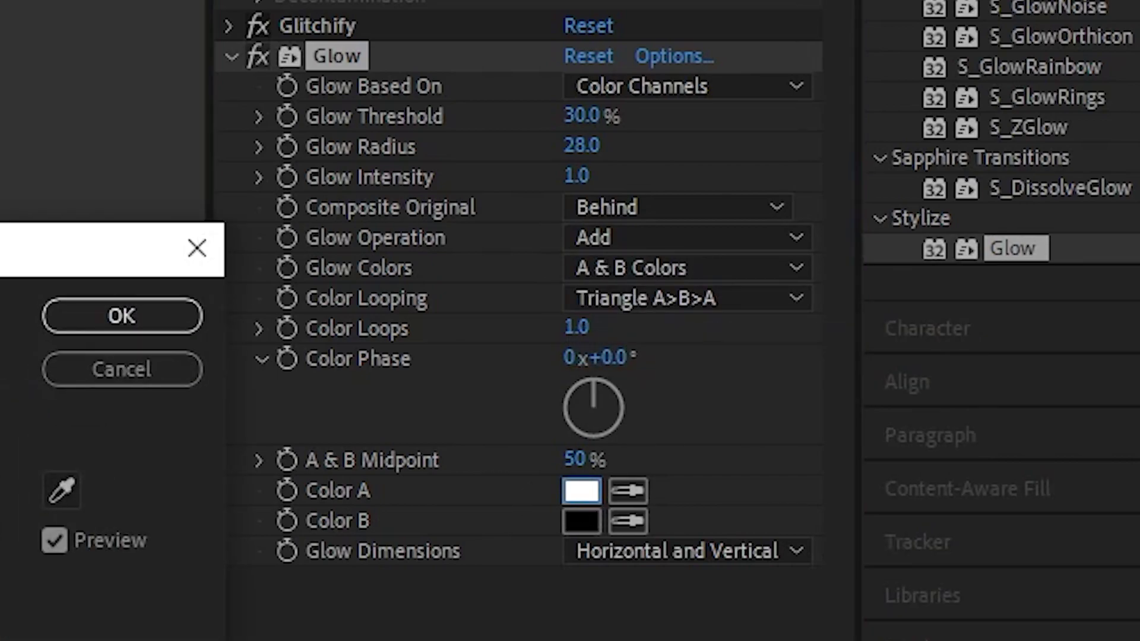
{"action": "left_click_drag", "start_coordinate": [567, 250], "coordinate": [567, 307]}
{"action": "left_click_drag", "start_coordinate": [436, 254], "coordinate": [718, 26]}
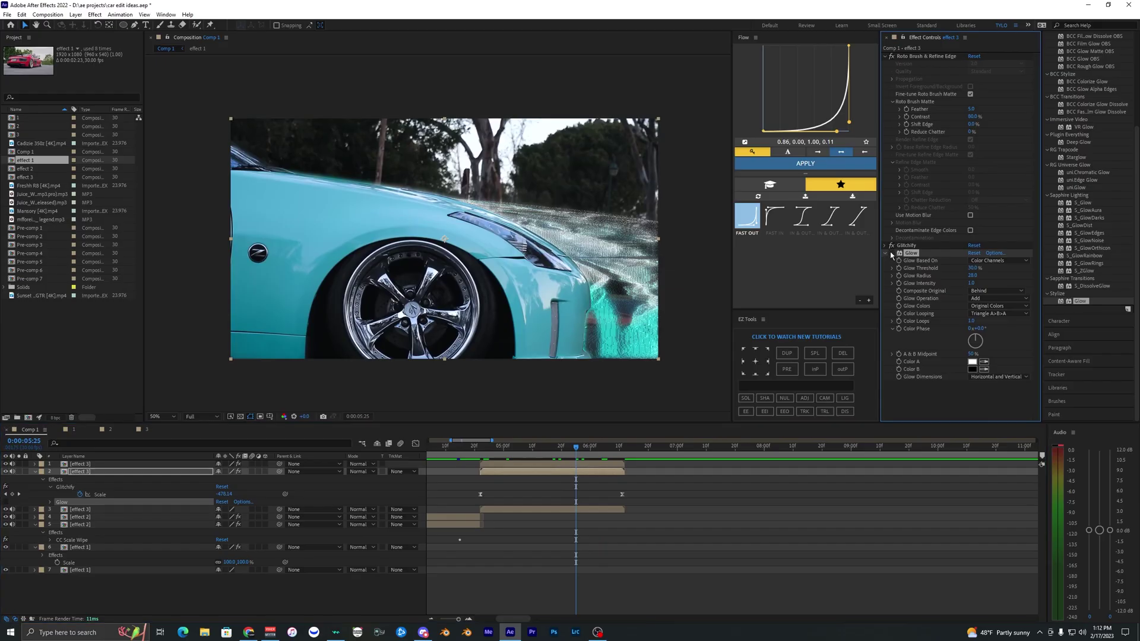
Compare the particles with Glow off and on, and play back the effect 3 clip from near its start
{"action": "left_click", "coordinate": [891, 253]}
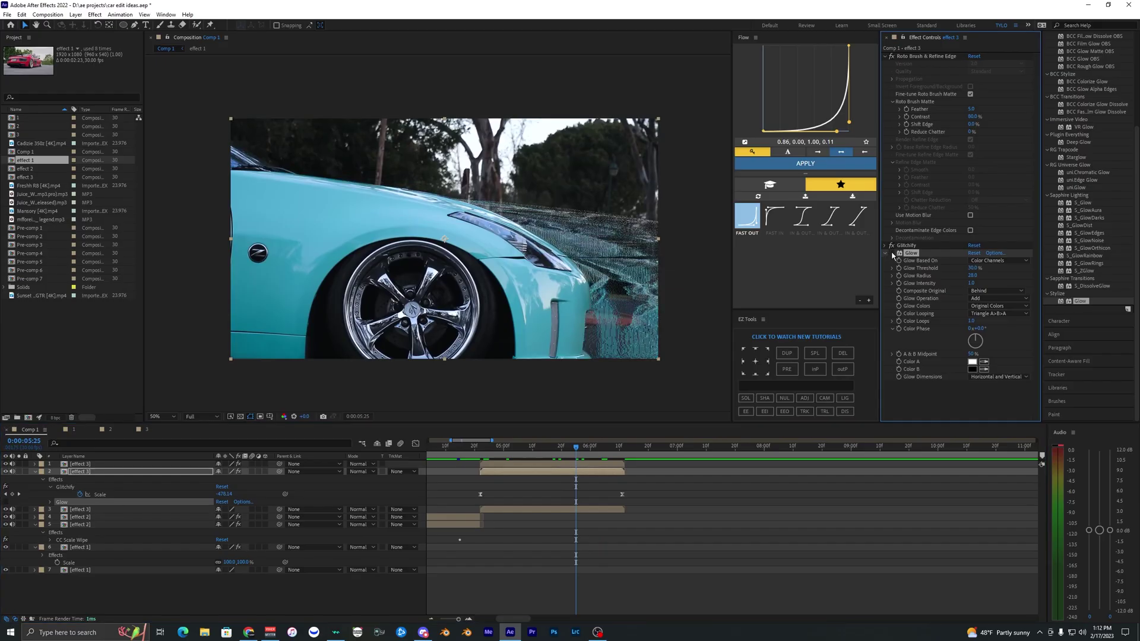
{"action": "left_click", "coordinate": [892, 253]}
{"action": "left_click", "coordinate": [892, 253]}
{"action": "left_click", "coordinate": [892, 253]}
{"action": "left_click", "coordinate": [892, 254]}
{"action": "left_click", "coordinate": [892, 254]}
{"action": "left_click", "coordinate": [483, 449]}
{"action": "key", "text": "space"}
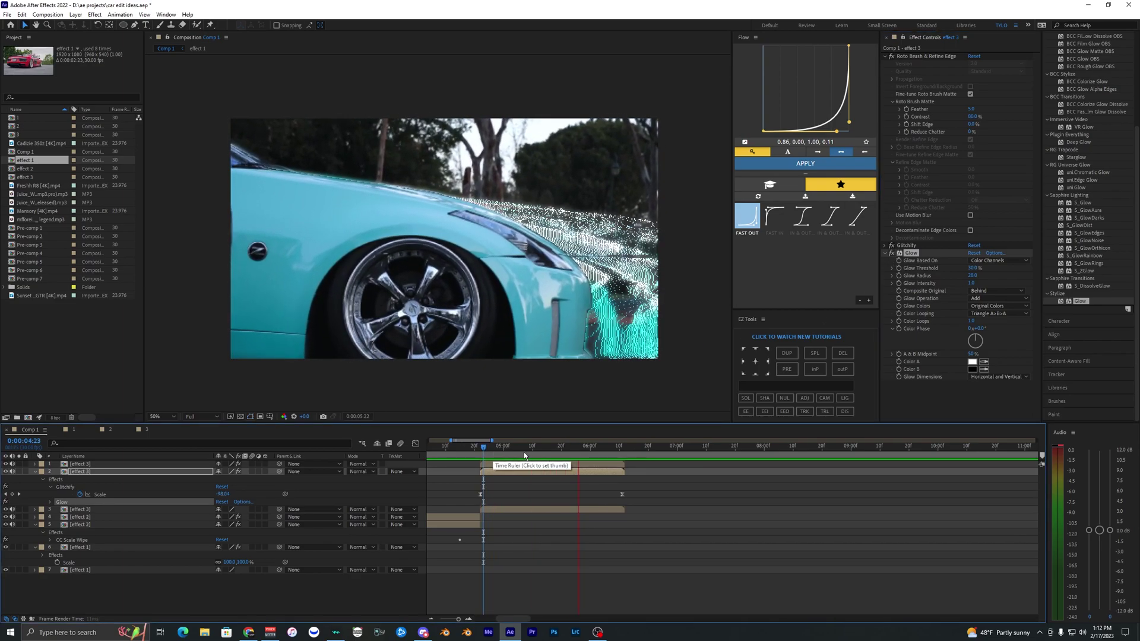
{"action": "left_click", "coordinate": [568, 449]}
{"action": "left_click", "coordinate": [892, 254]}
Duplicate the Glitchify effect and turn on Vertical in the copy's Channel Scale
{"action": "left_click", "coordinate": [908, 246]}
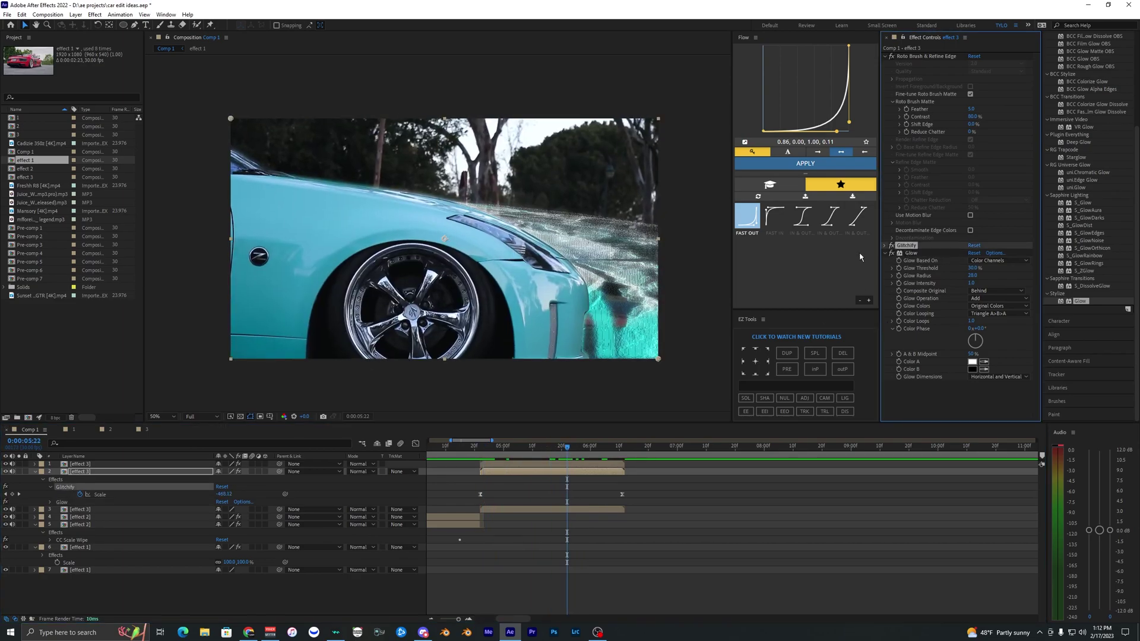
{"action": "key", "text": "ctrl+d"}
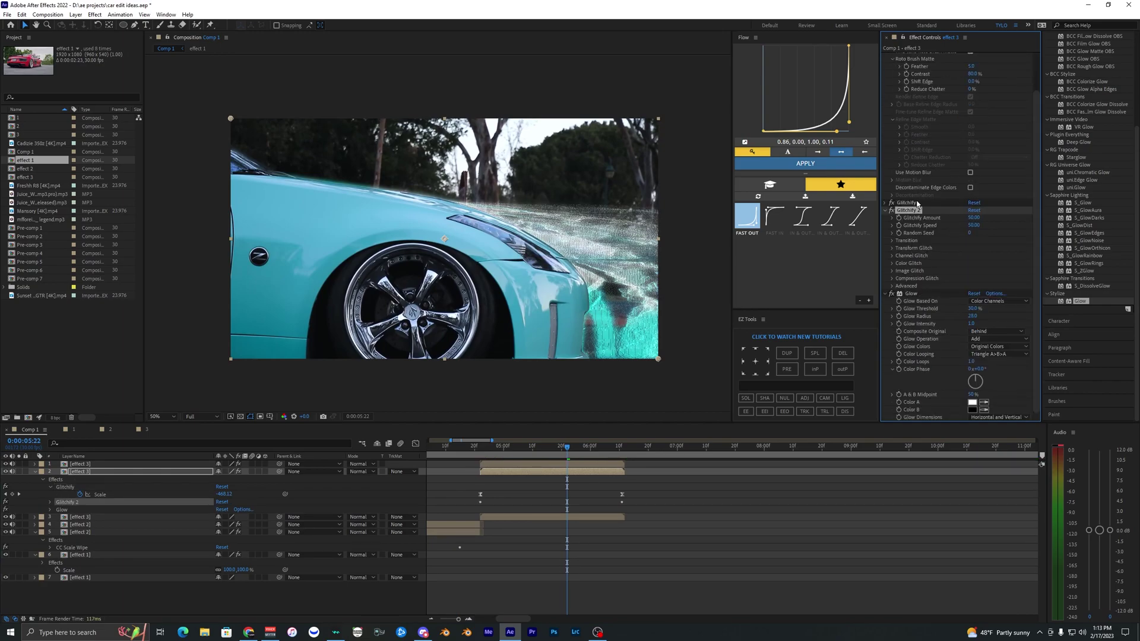
{"action": "left_click", "coordinate": [893, 256]}
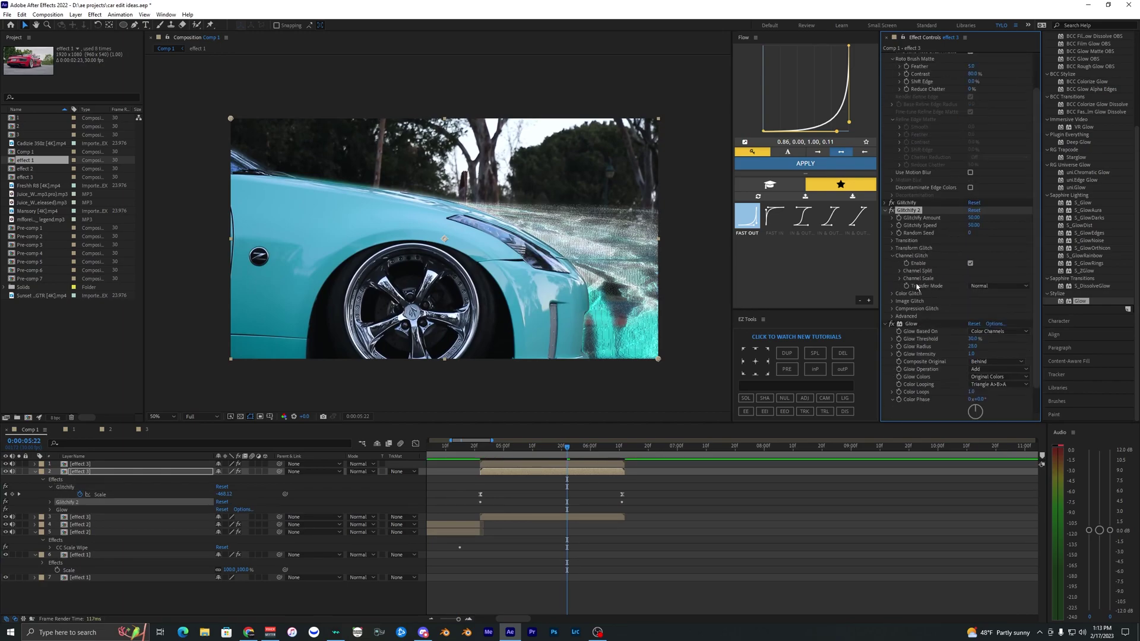
{"action": "left_click", "coordinate": [899, 279]}
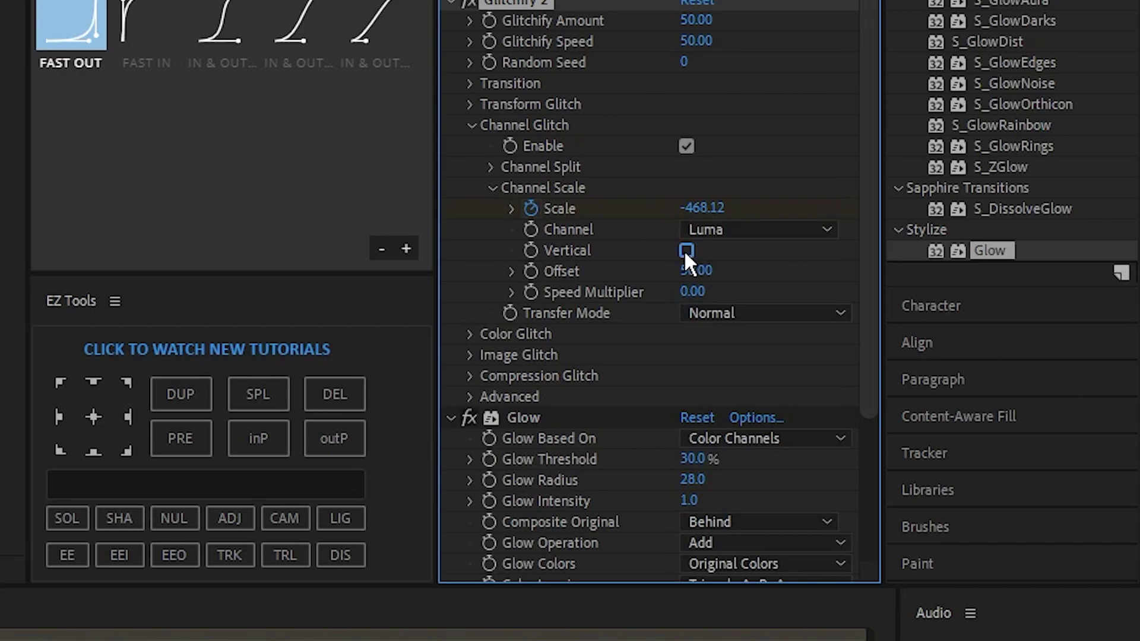
Preview the combined particle stretch from just before the effect 3 clip, and collapse the layer's properties
{"action": "mouse_move", "coordinate": [482, 450]}
{"action": "left_mouse_down"}
{"action": "mouse_move", "coordinate": [610, 457]}
{"action": "mouse_move", "coordinate": [472, 454]}
{"action": "left_mouse_up"}
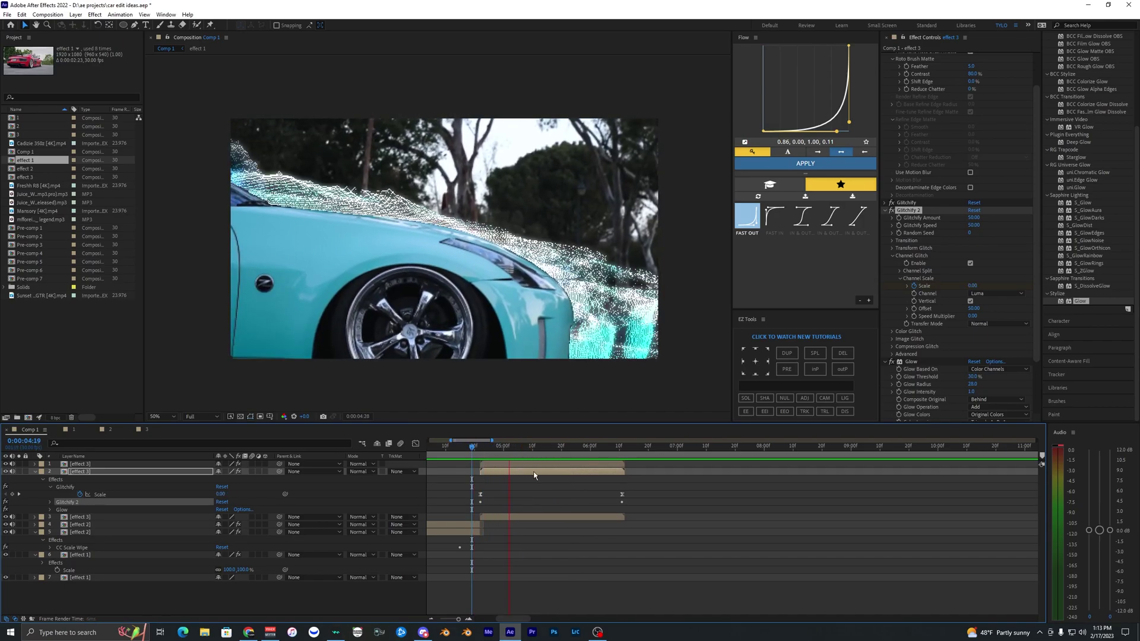
{"action": "key", "text": "space"}
{"action": "left_click", "coordinate": [531, 477]}
{"action": "left_click", "coordinate": [532, 473]}
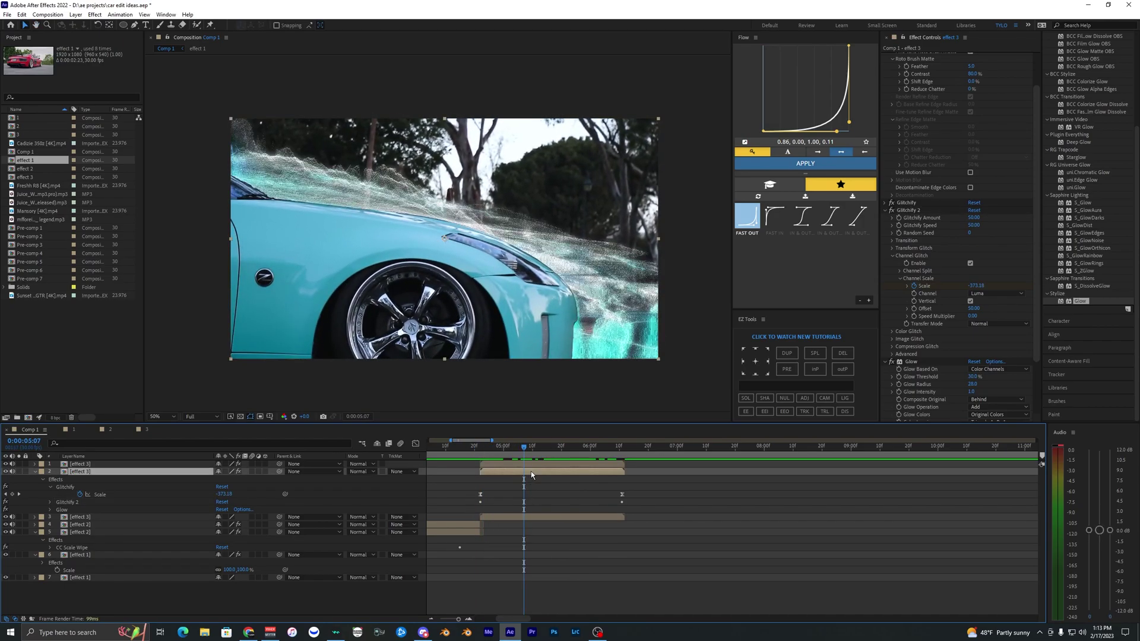
{"action": "key", "text": "u"}
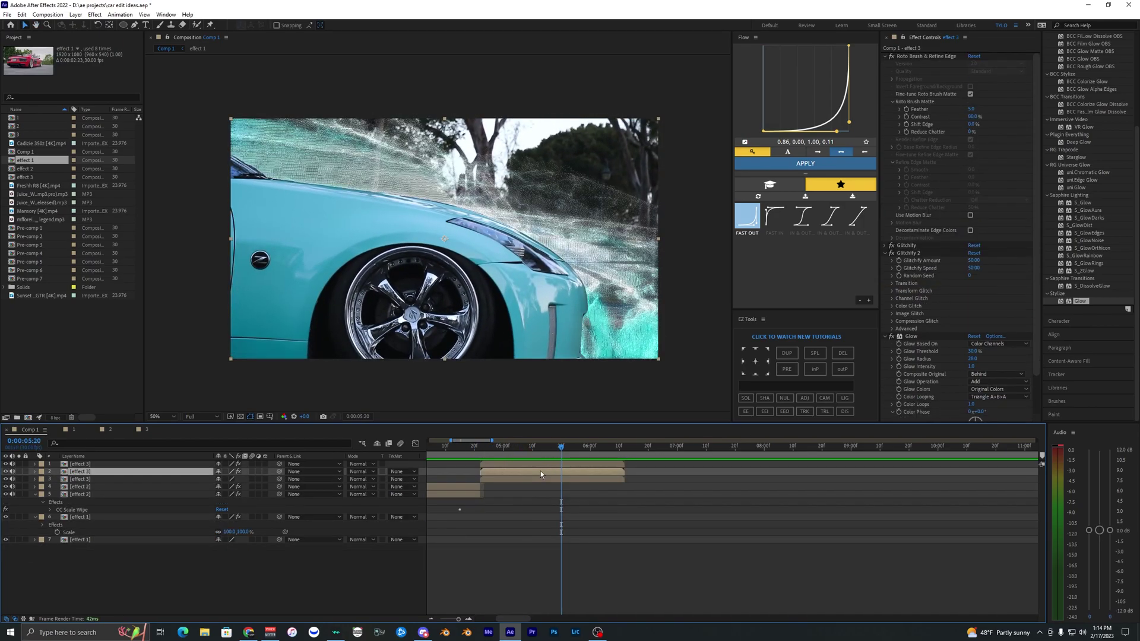